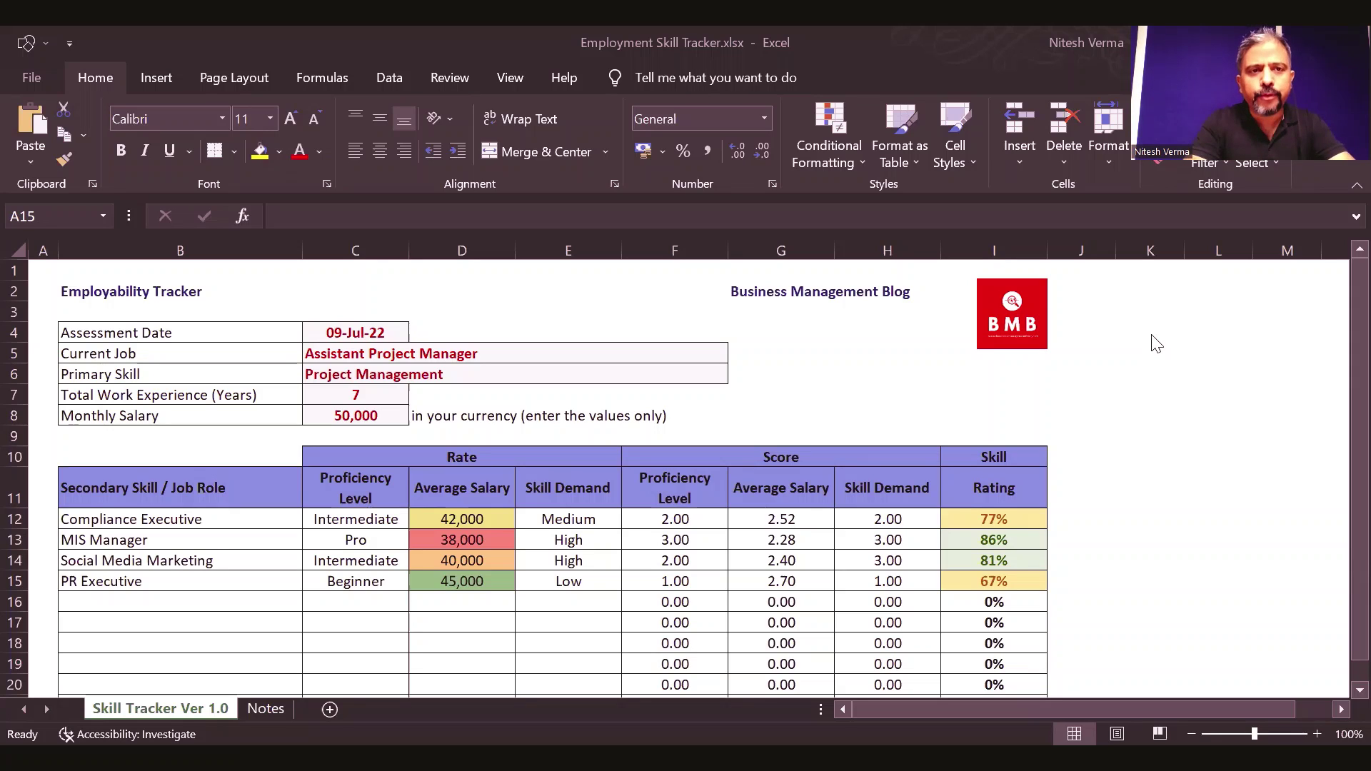
Step: Set the Compliance Executive's proficiency level to Pro and check the formula behind its proficiency score
click(619, 350)
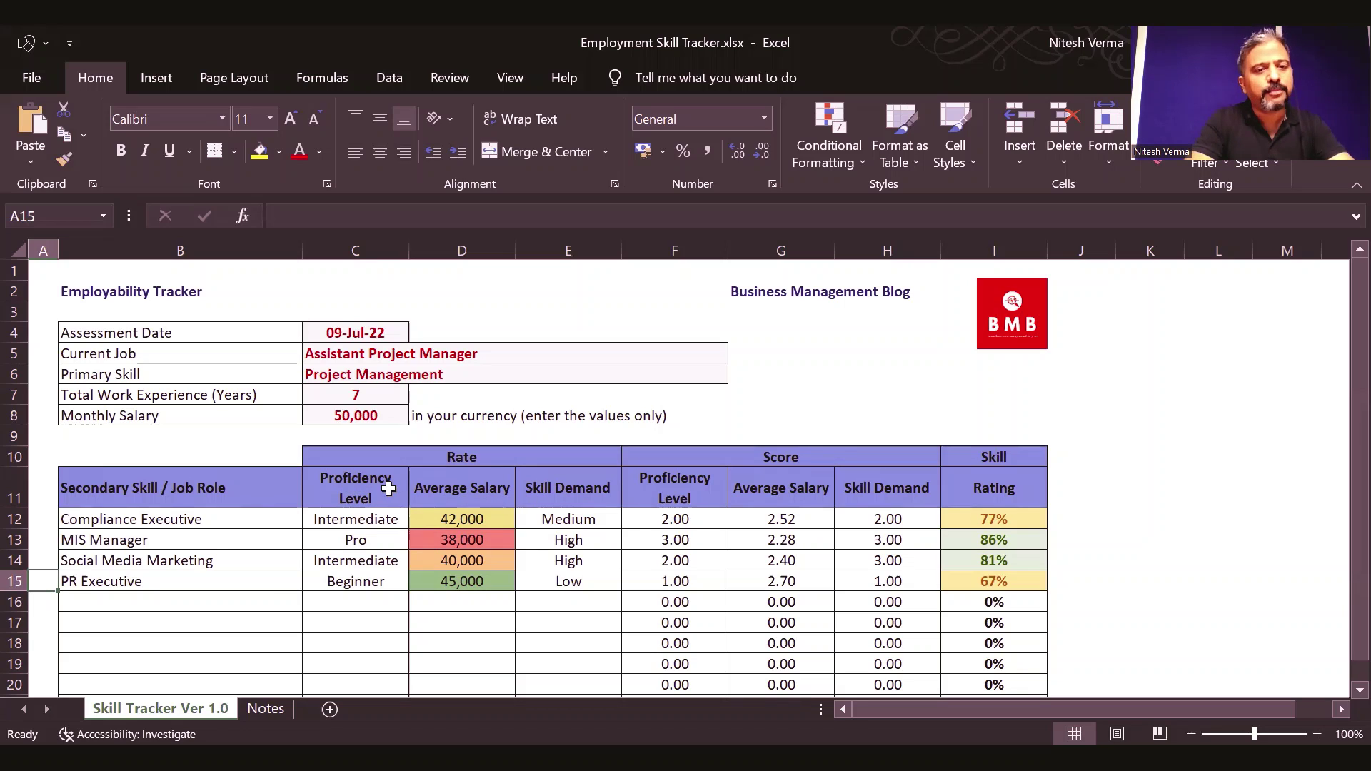
click(382, 520)
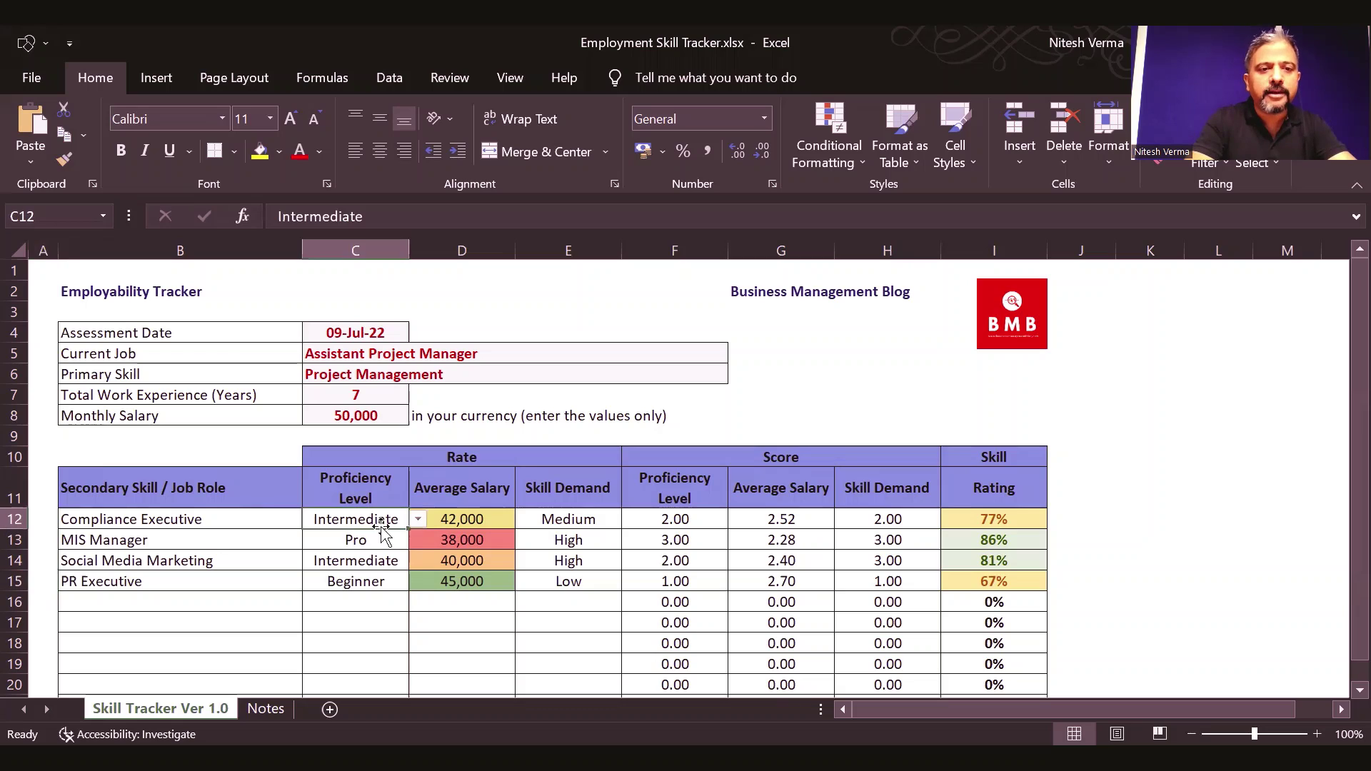
click(418, 521)
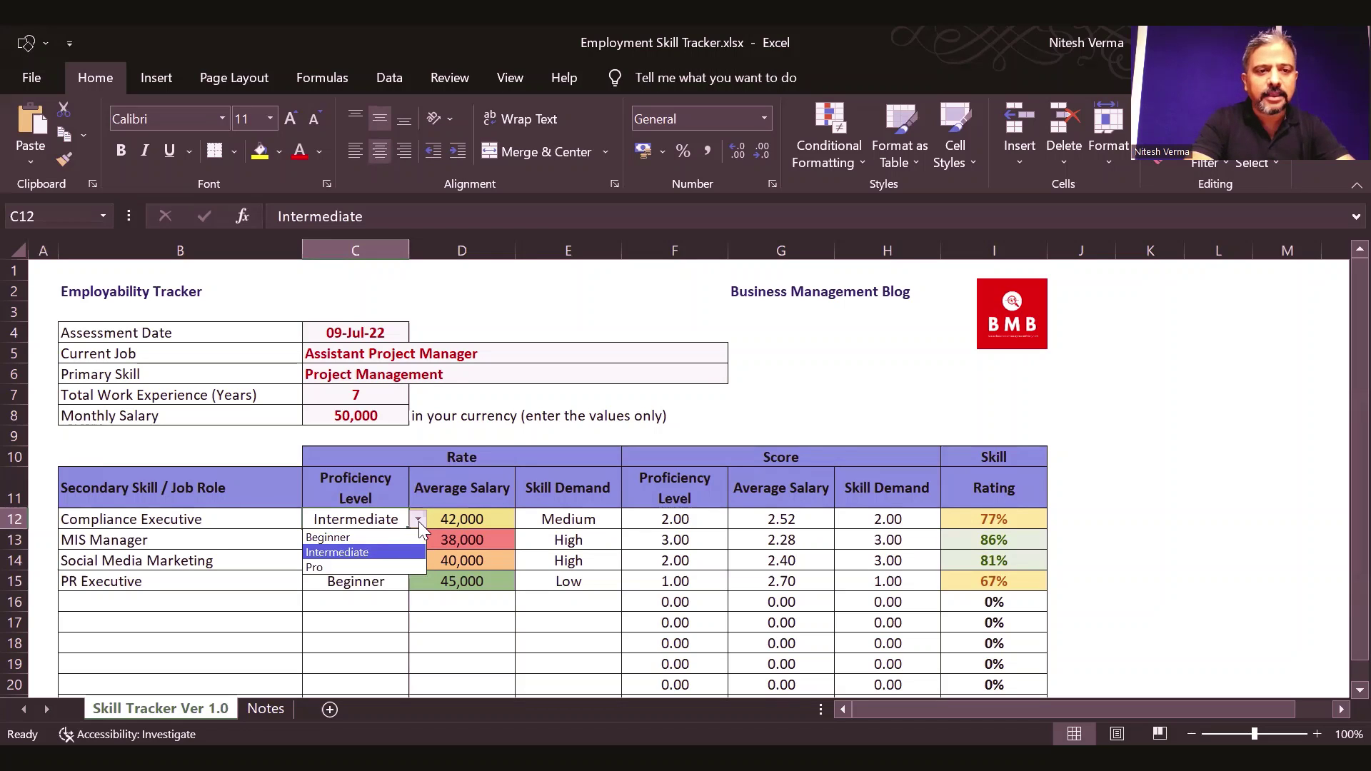
key(Up)
key(Return)
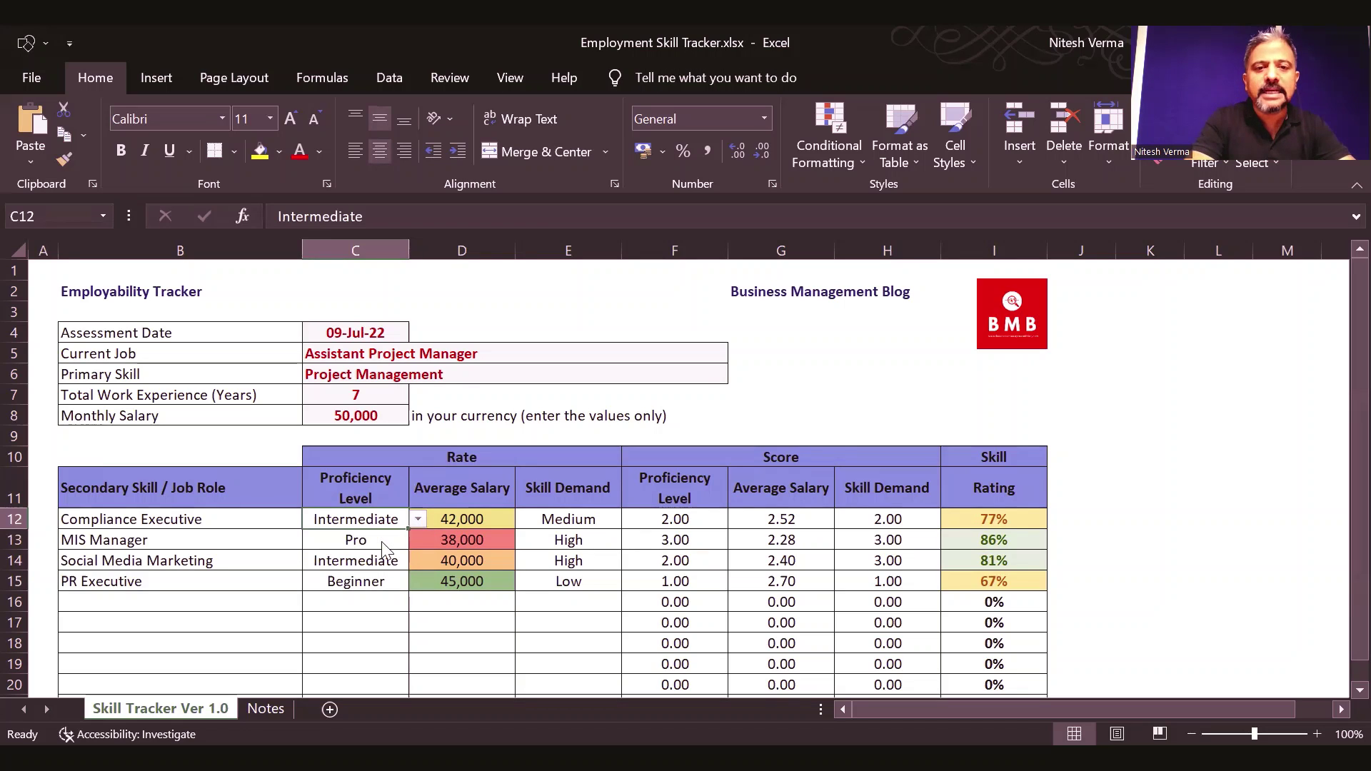
click(420, 520)
key(Down)
key(Return)
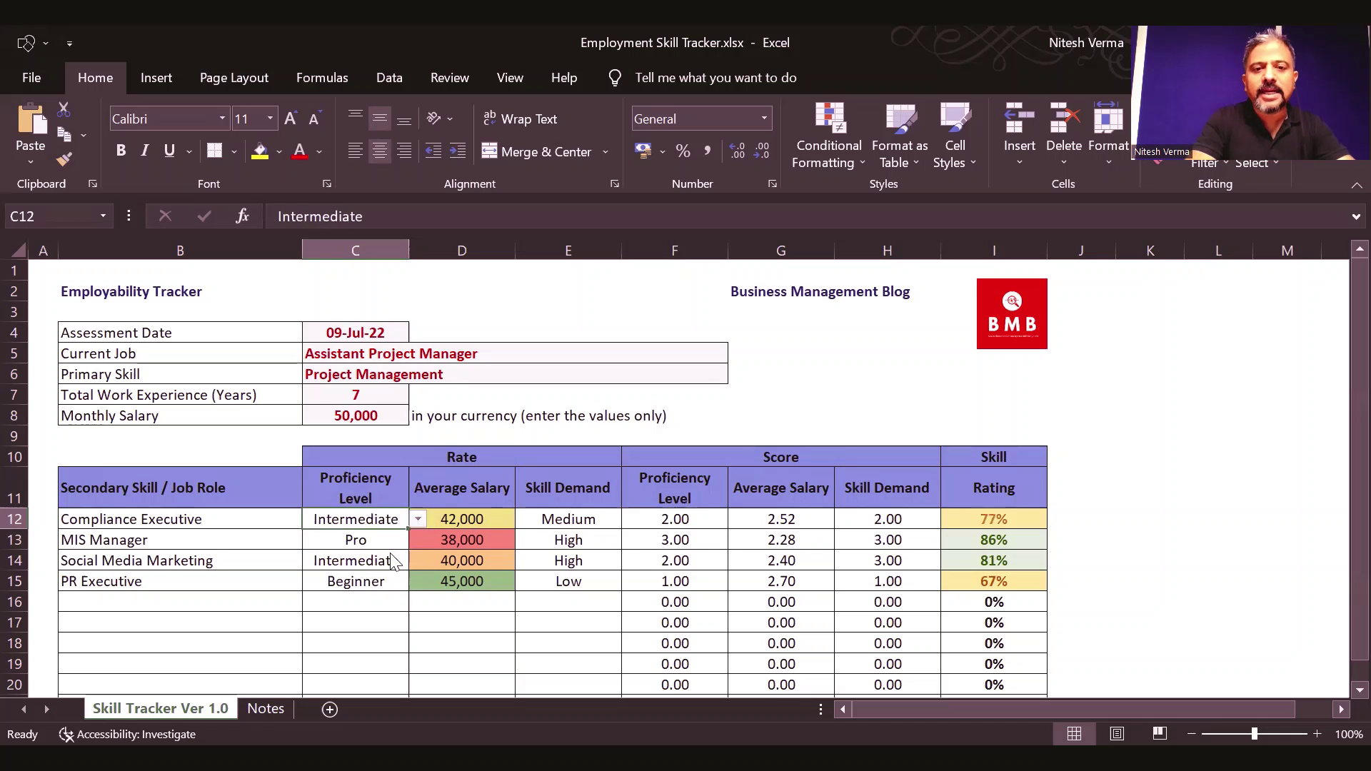
click(418, 519)
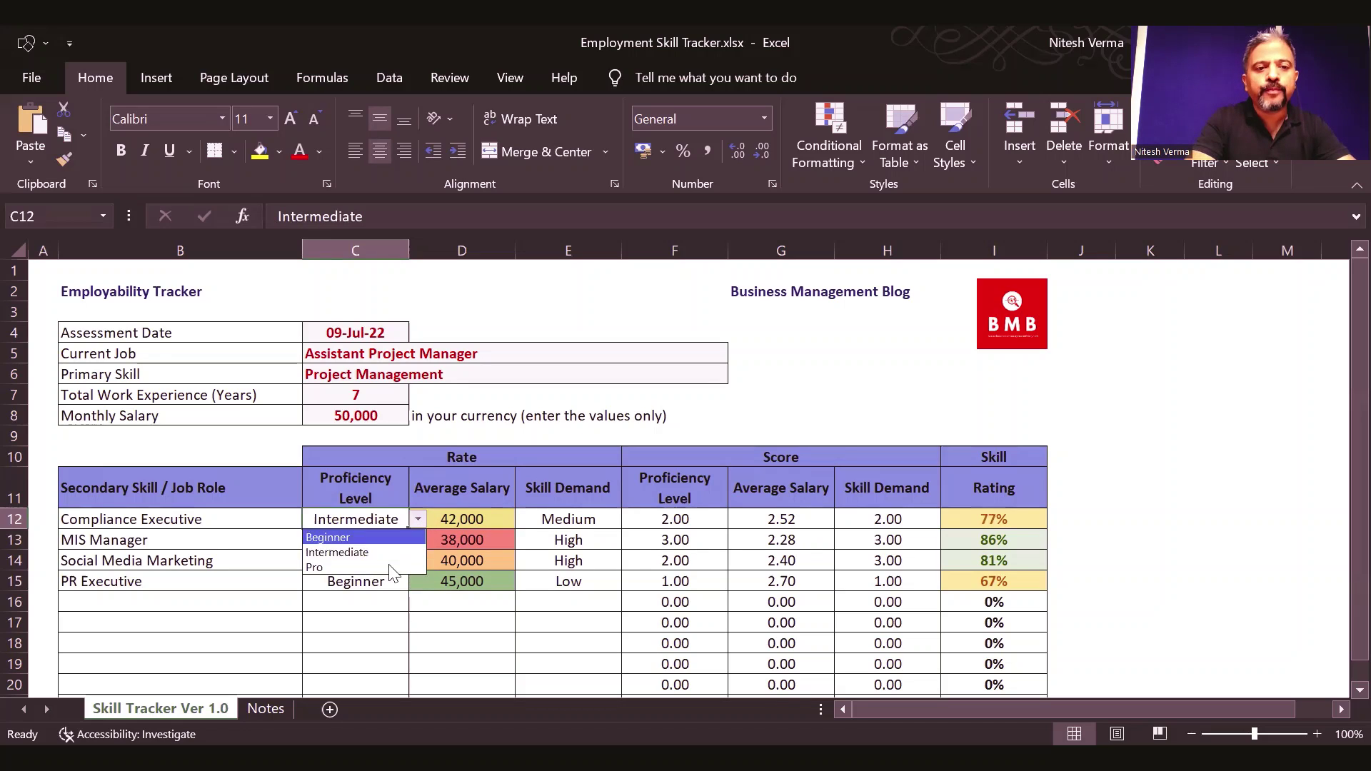
click(387, 570)
click(679, 520)
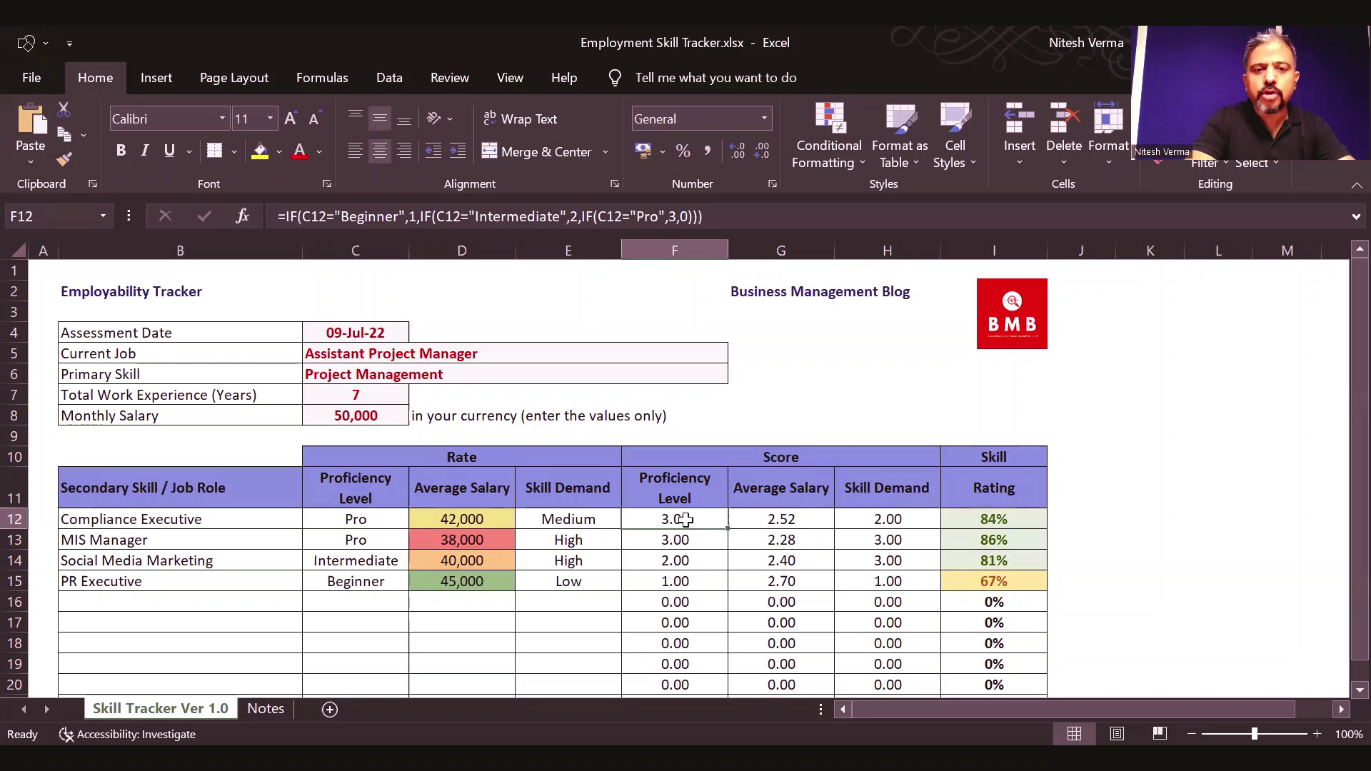
Step: Set the Compliance Executive's proficiency level back to Intermediate
click(384, 524)
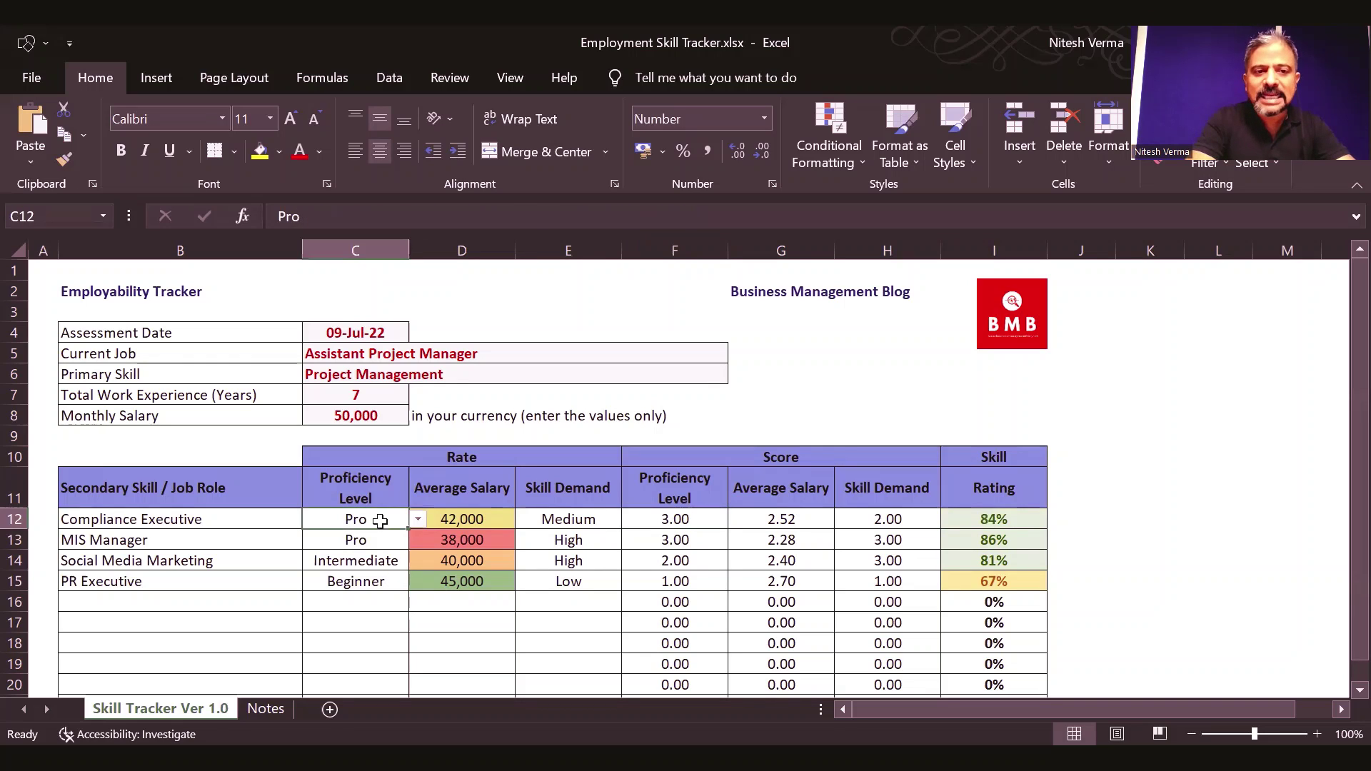
click(419, 520)
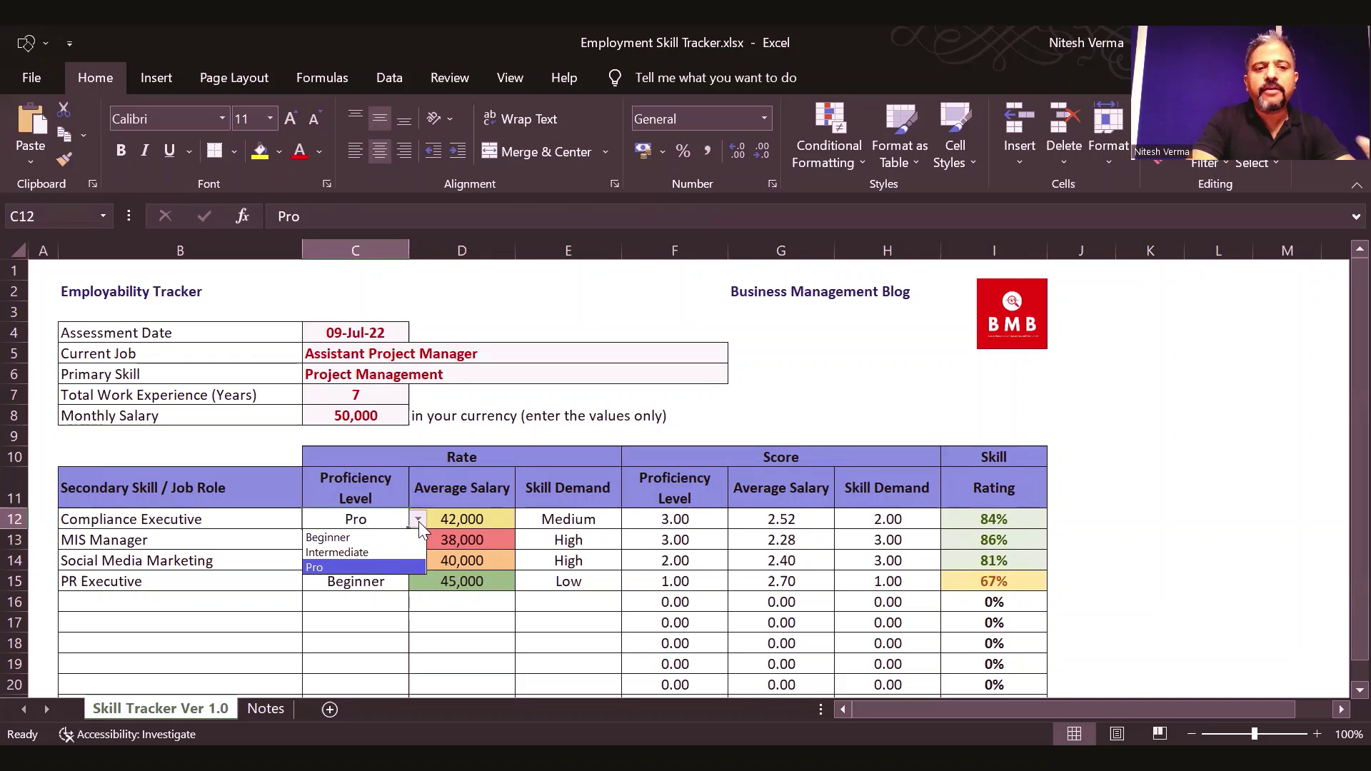
click(382, 554)
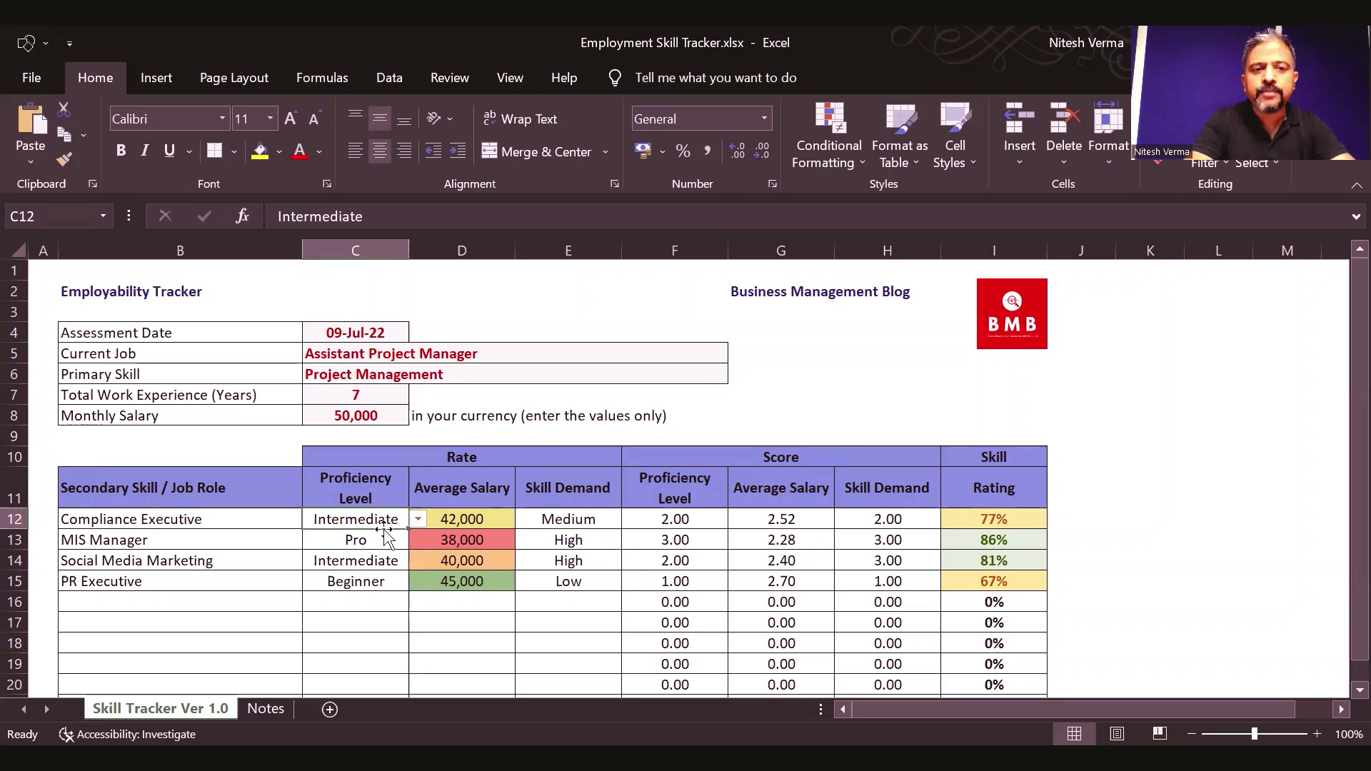
Step: Examine the Compliance Executive's average salary, skill demand and score cells, and how the three scores are weighted in the skill rating formula
click(475, 487)
click(480, 517)
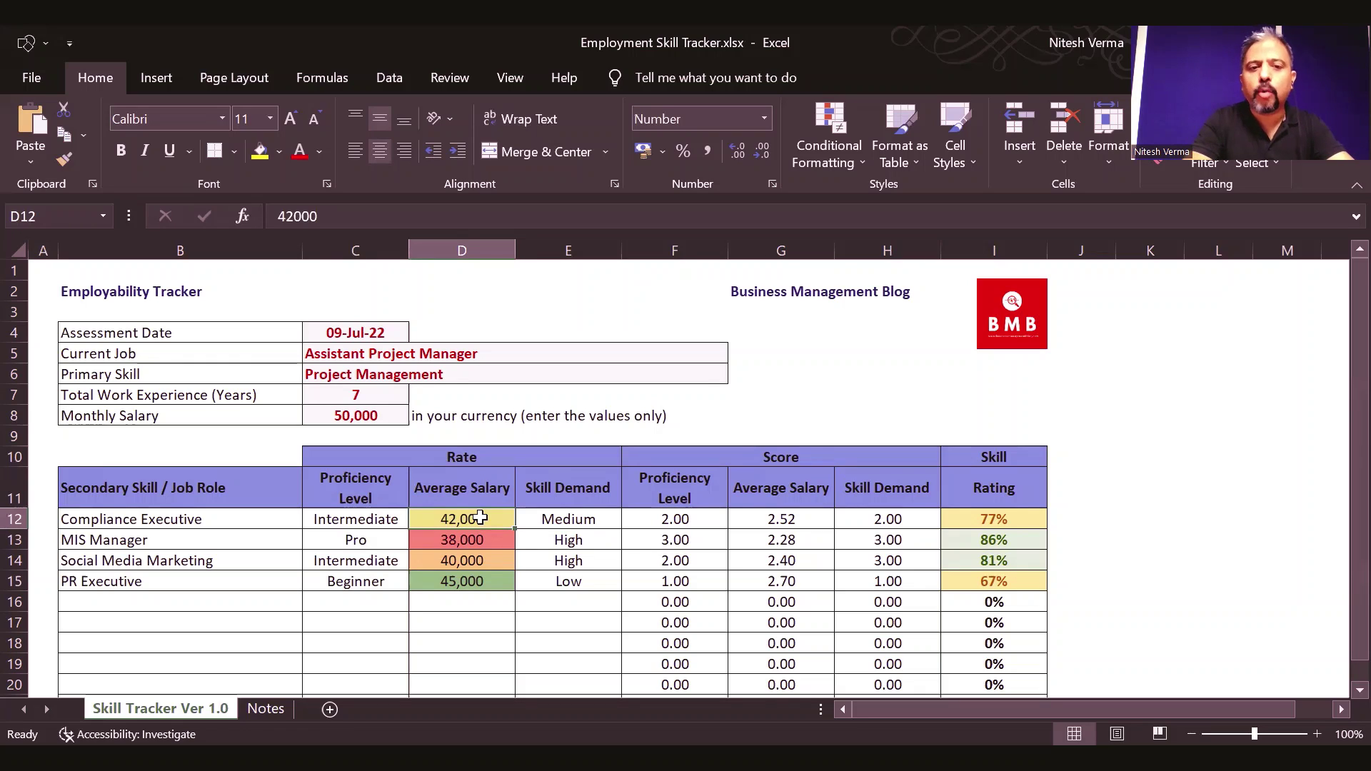
click(605, 518)
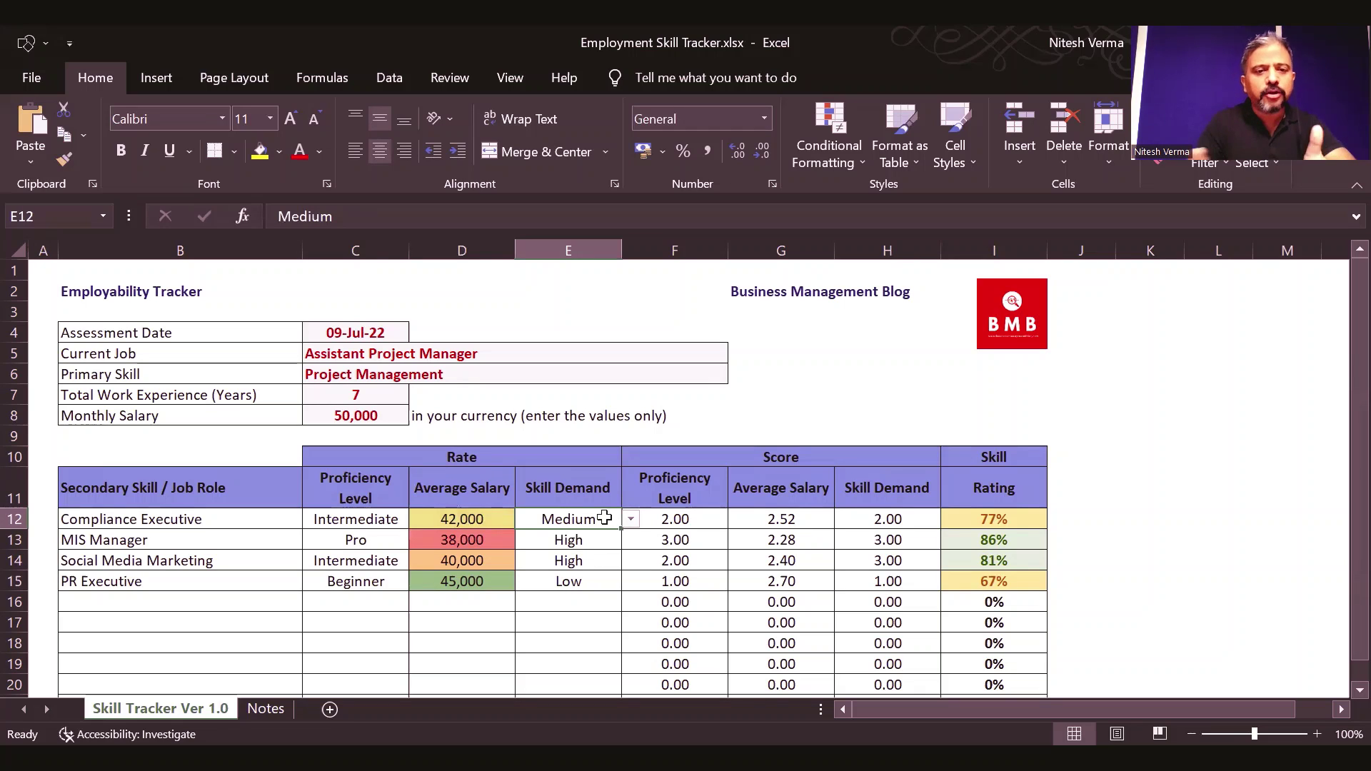
click(700, 519)
click(789, 516)
click(868, 519)
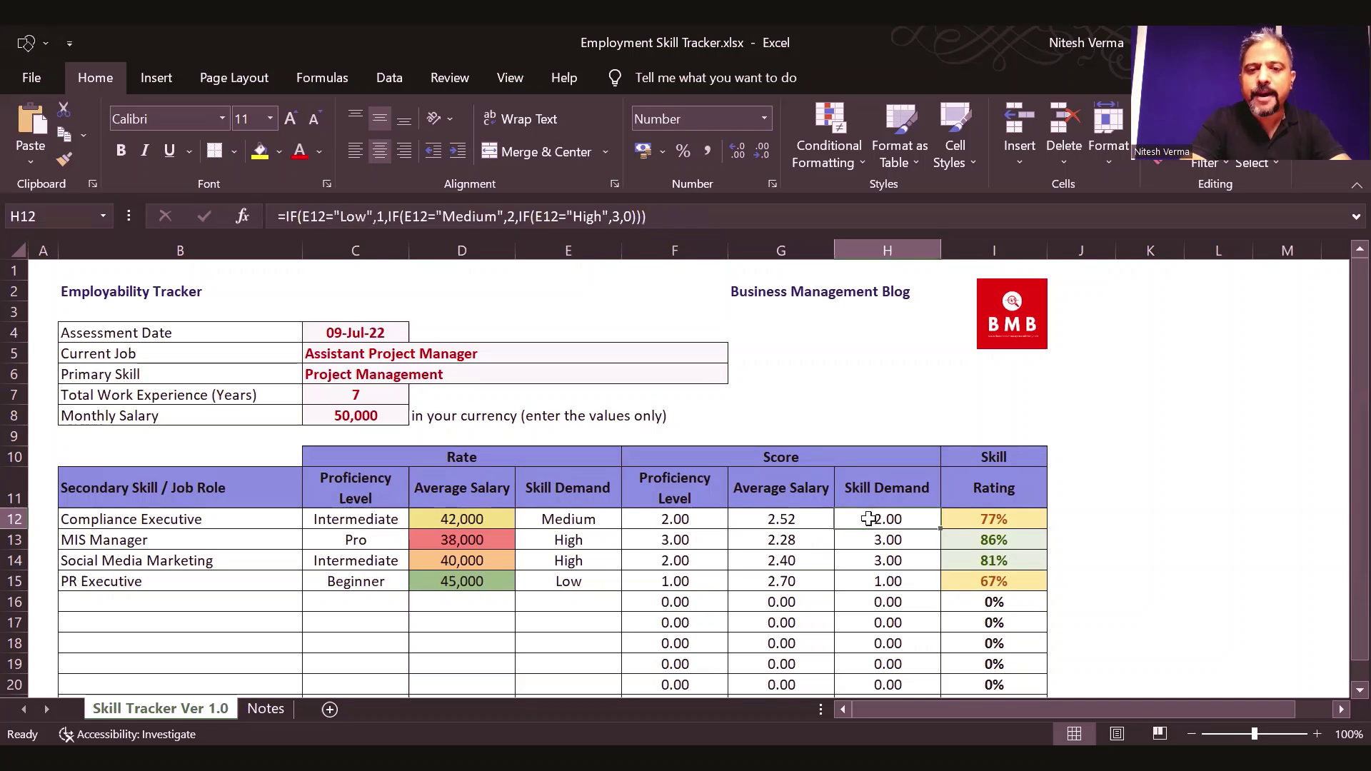
click(1020, 522)
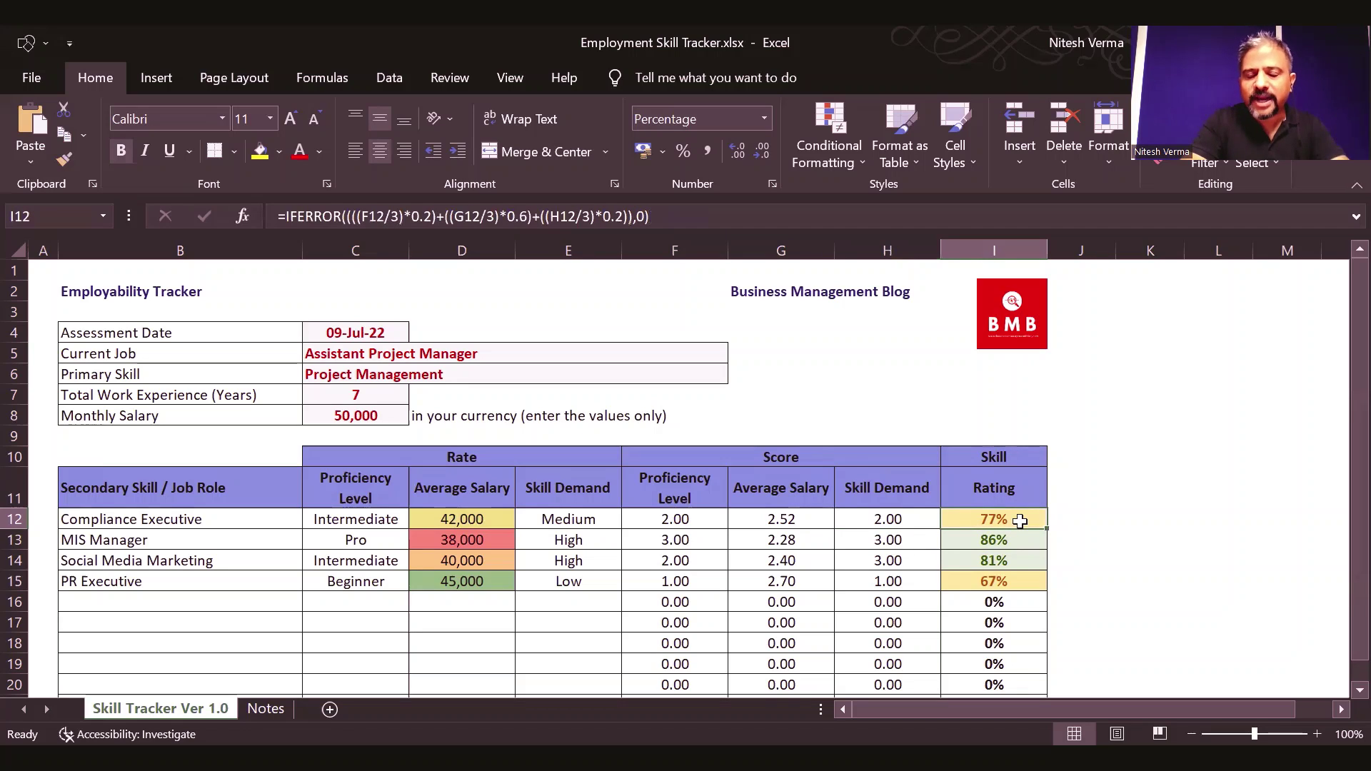
click(784, 488)
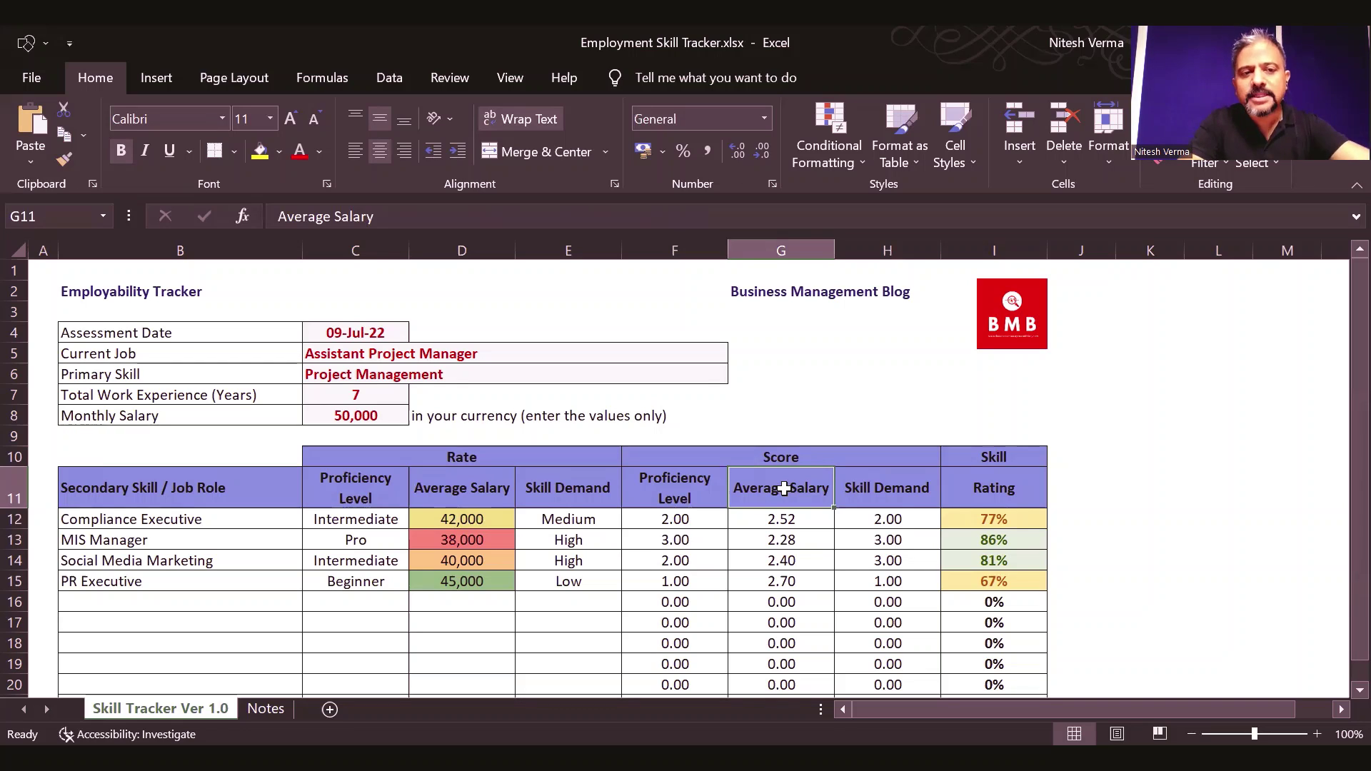
click(697, 488)
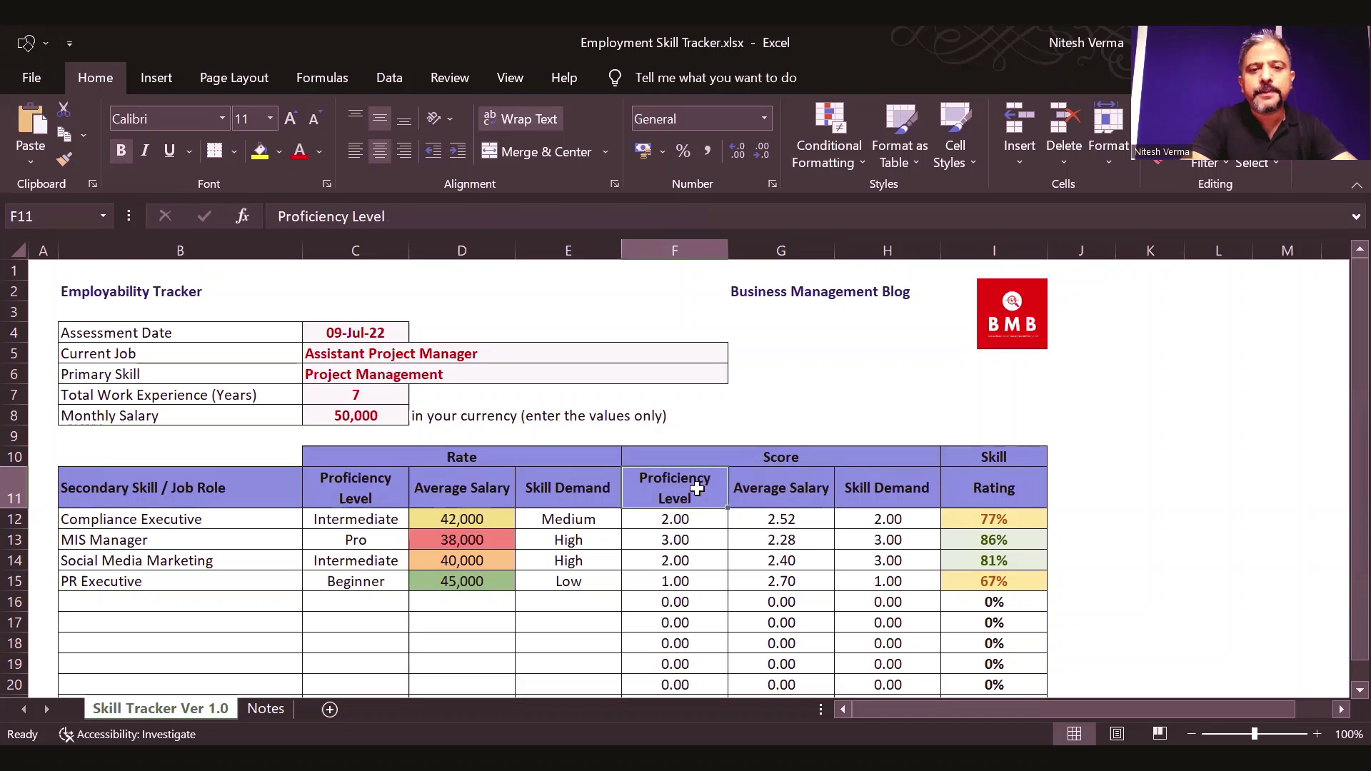
click(872, 493)
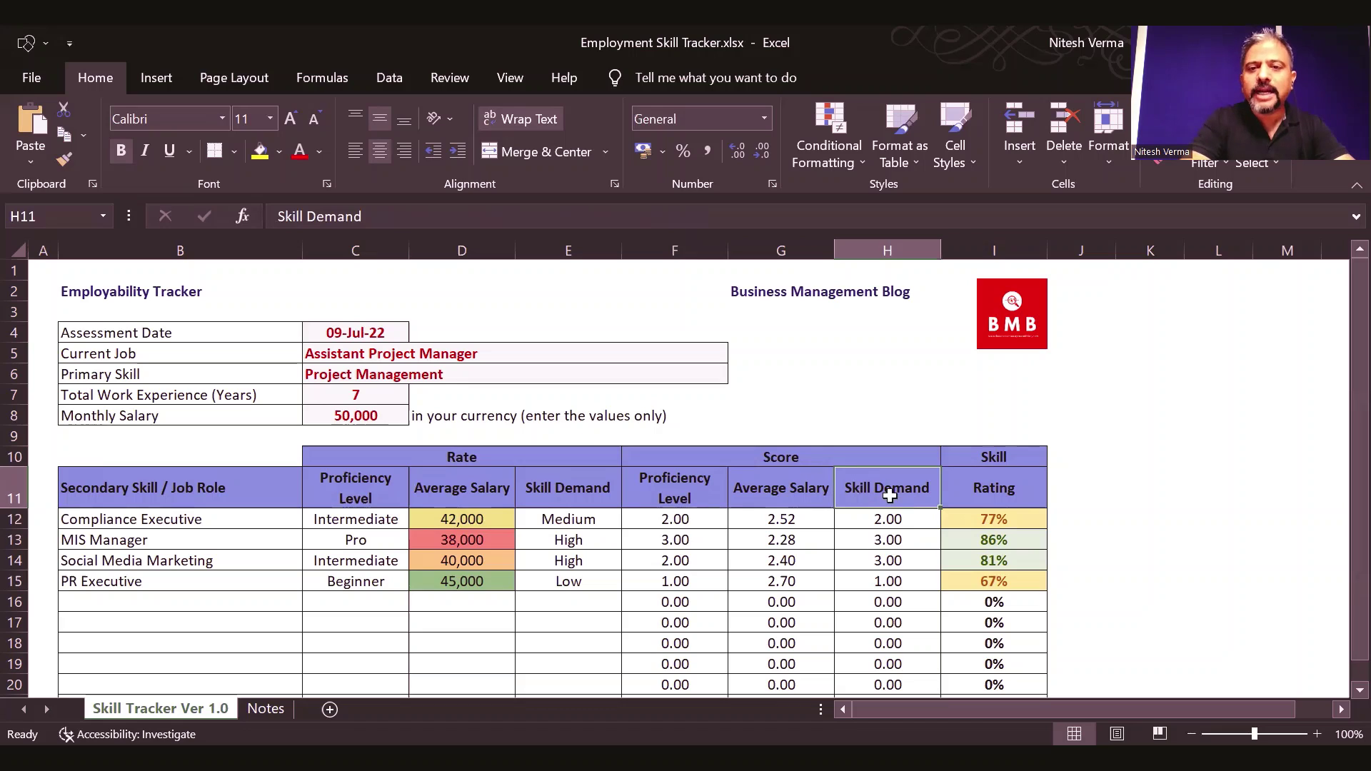
click(974, 519)
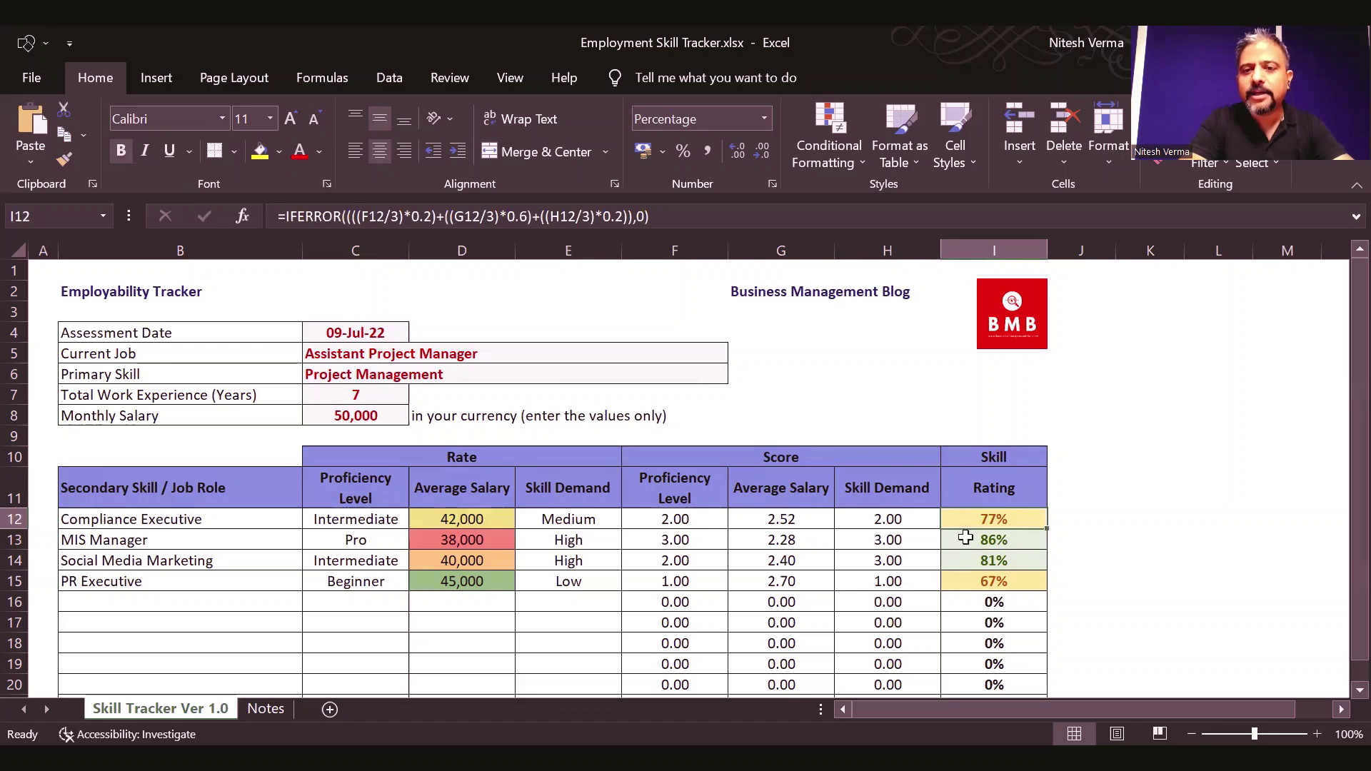
Step: Compare the proficiency level, average salary, skill demand and skill rating of the MIS Manager and PR Executive roles
click(962, 545)
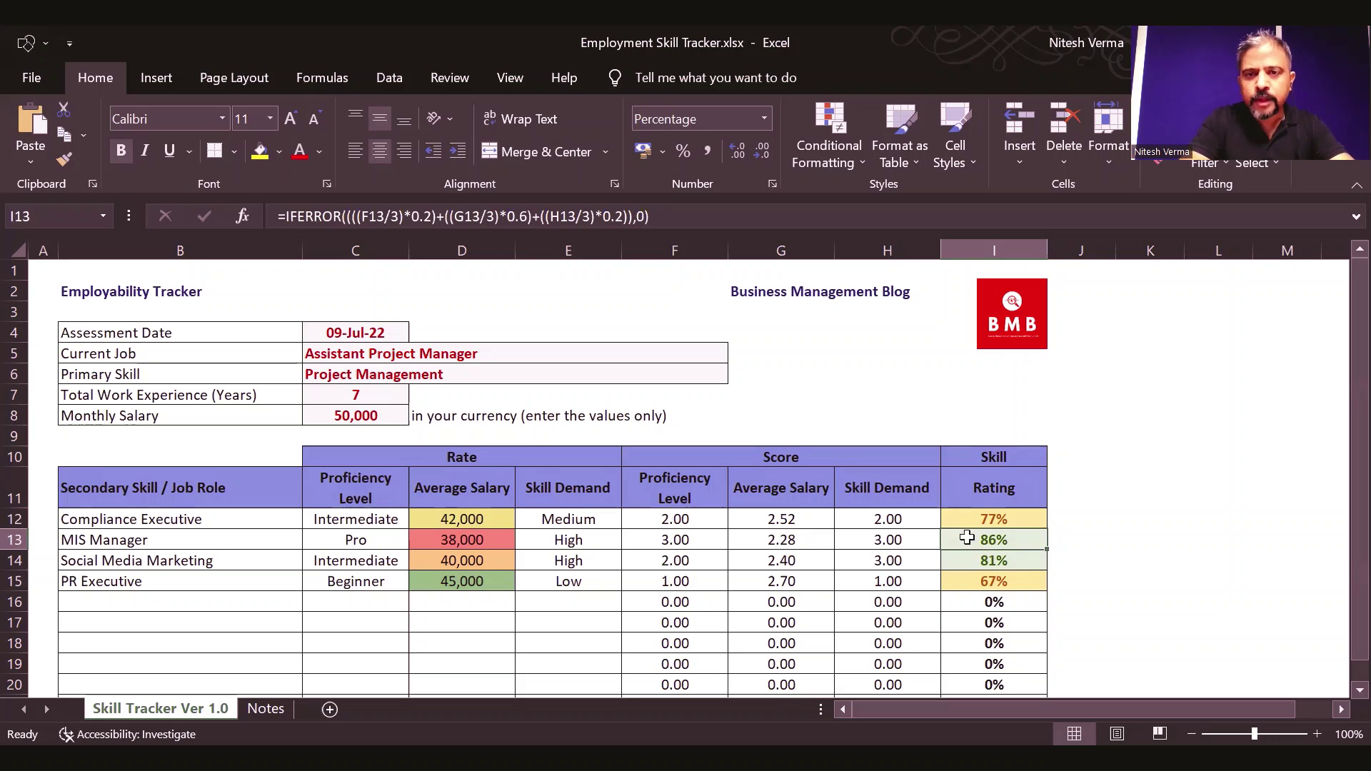
click(246, 542)
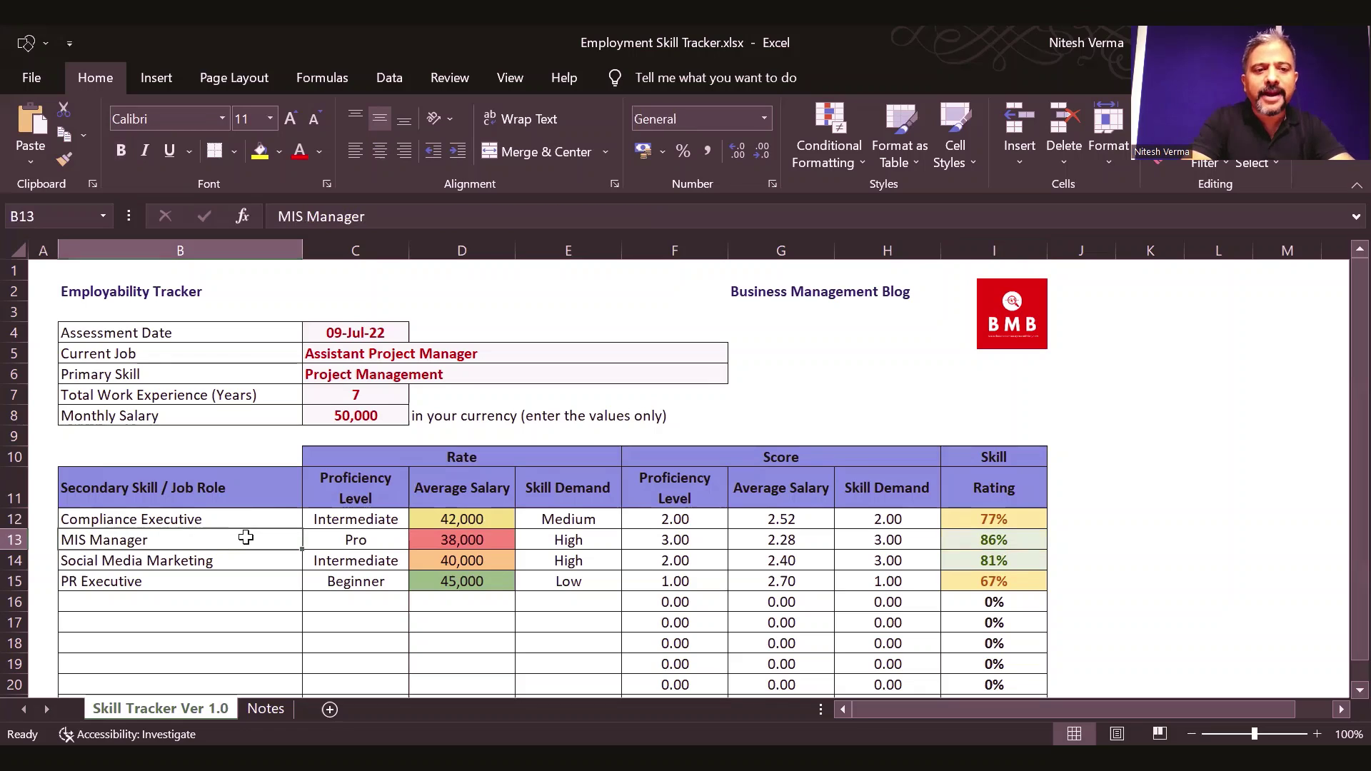
click(370, 541)
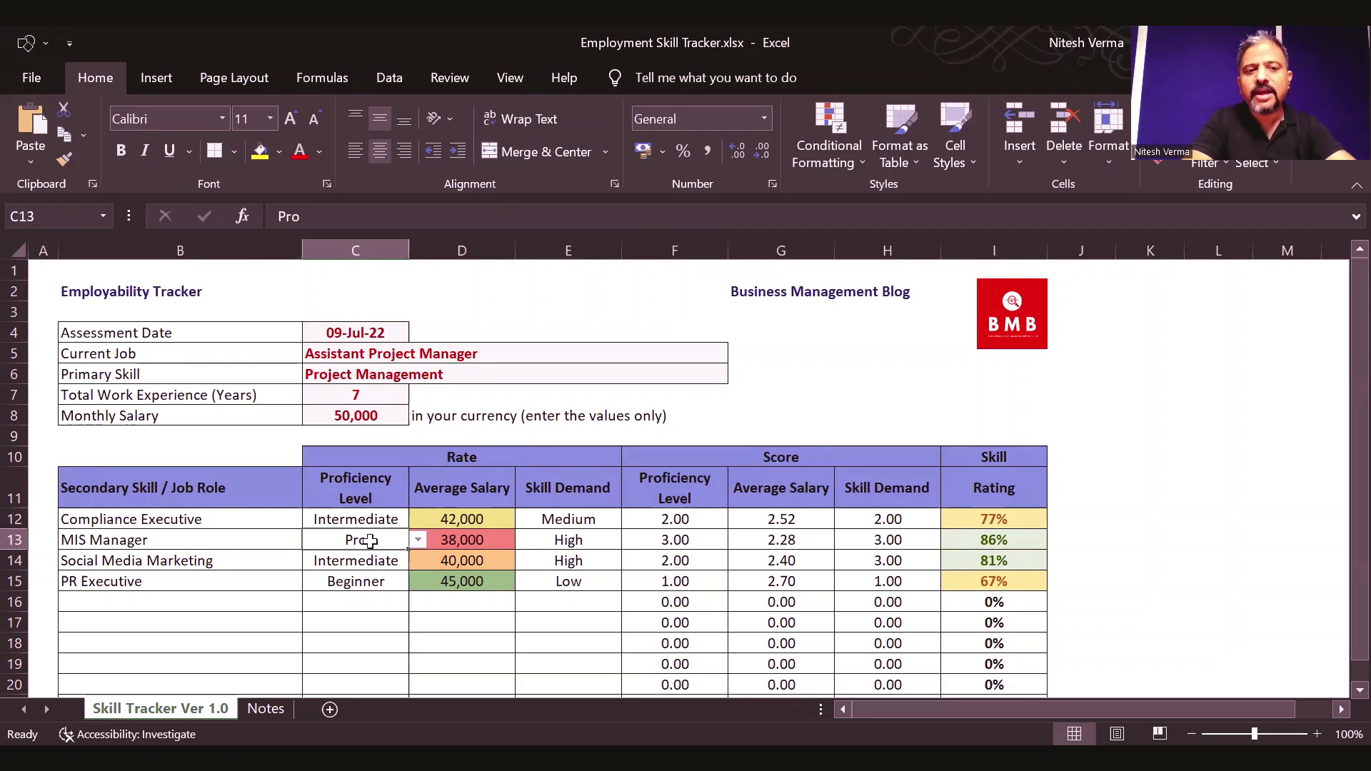
click(475, 542)
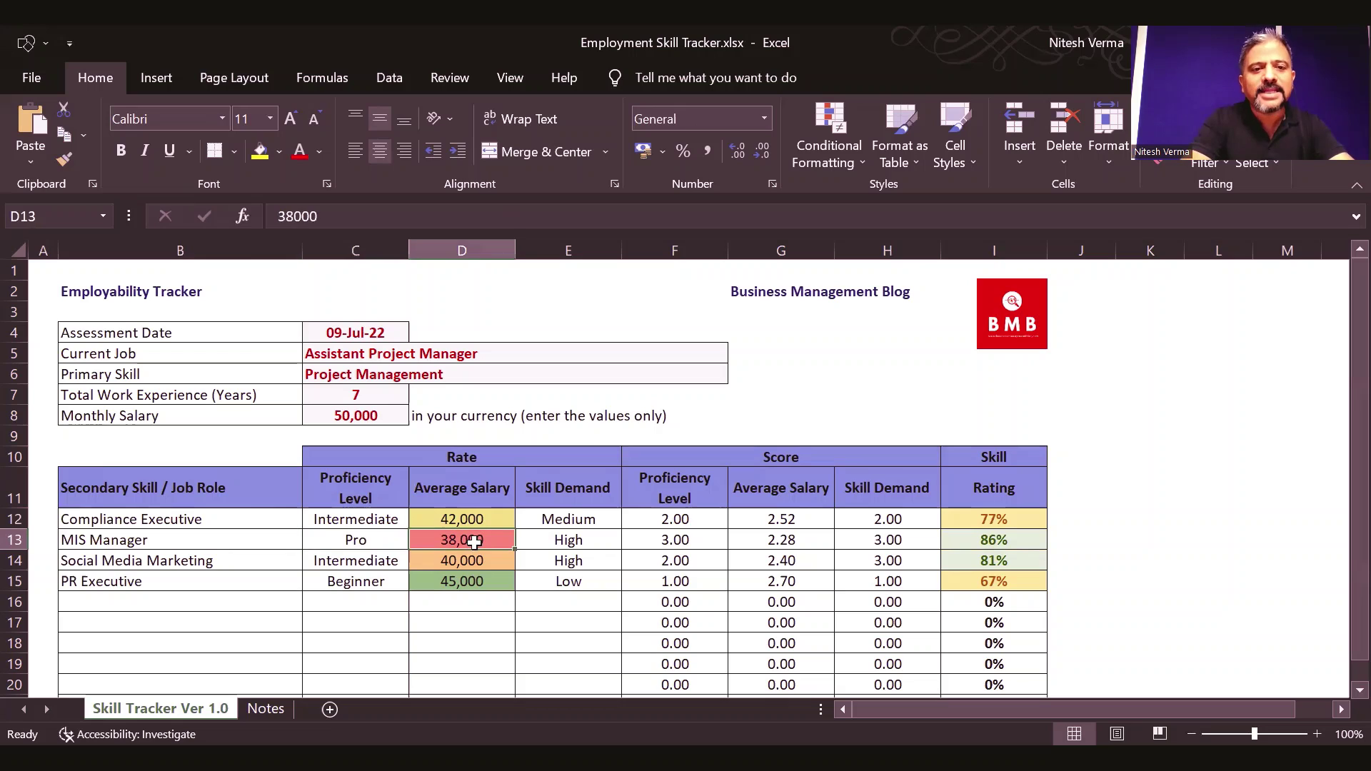
click(602, 545)
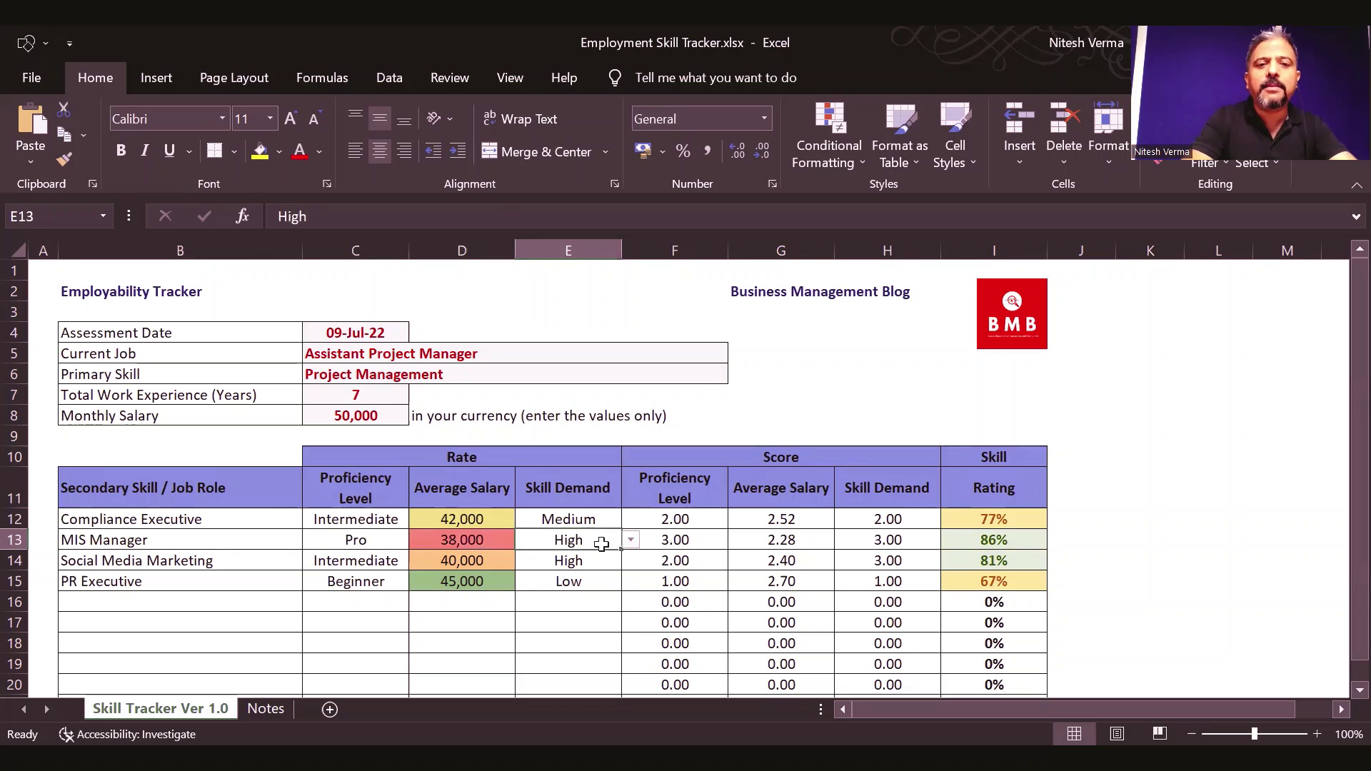
click(963, 538)
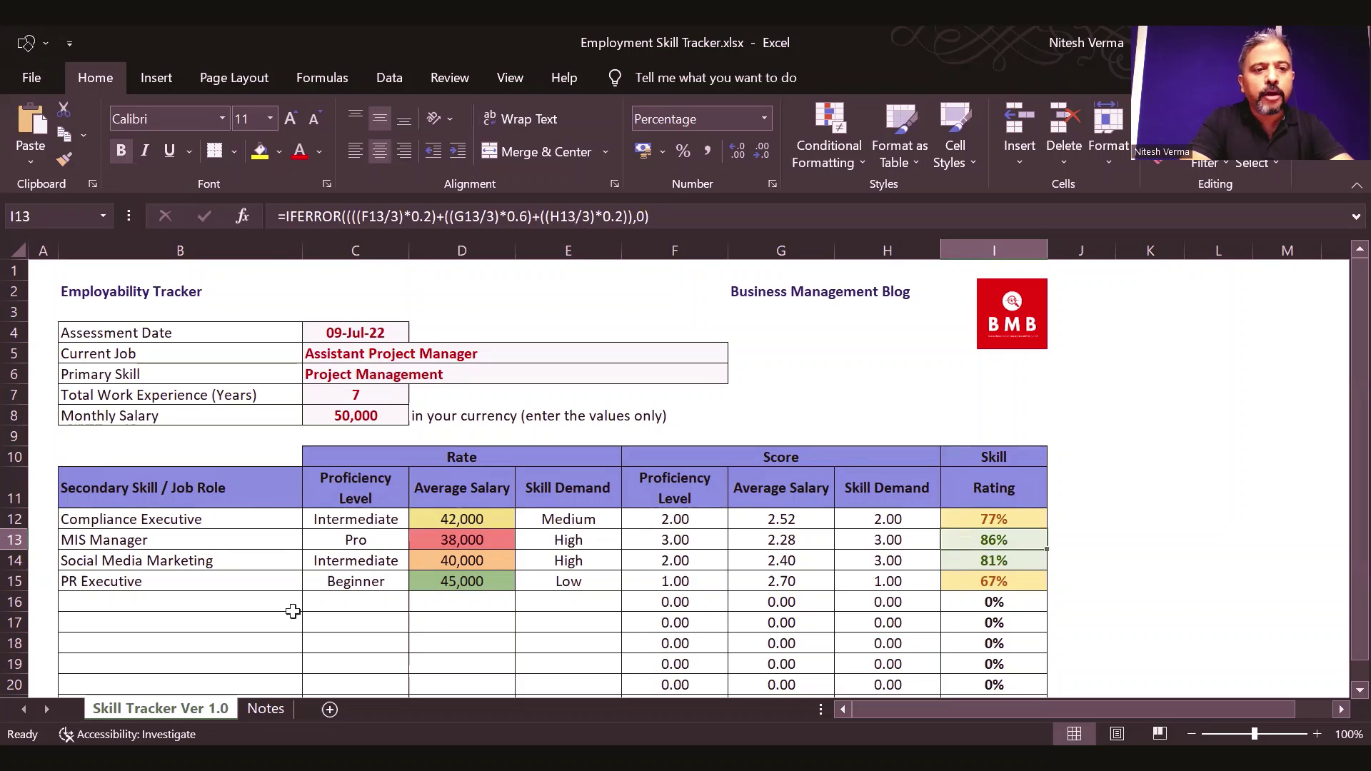
click(260, 583)
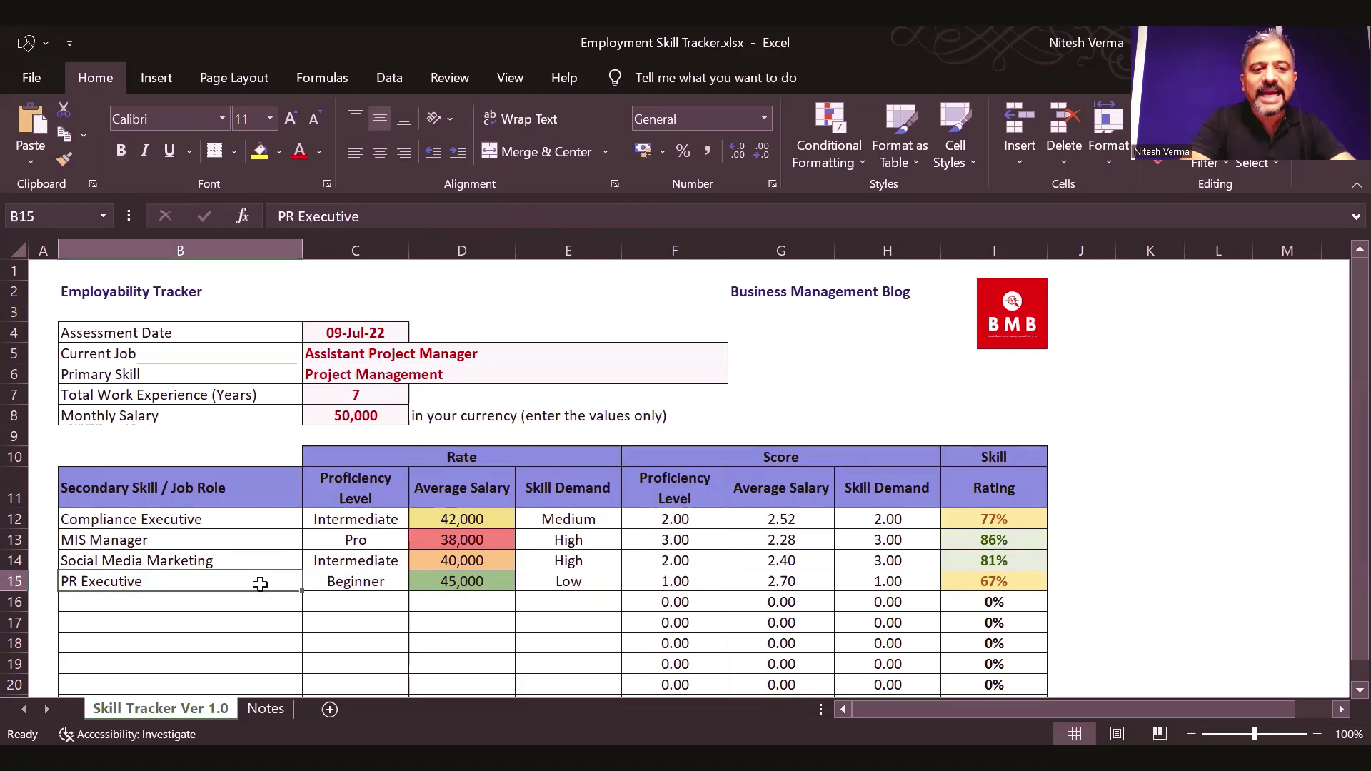
click(463, 583)
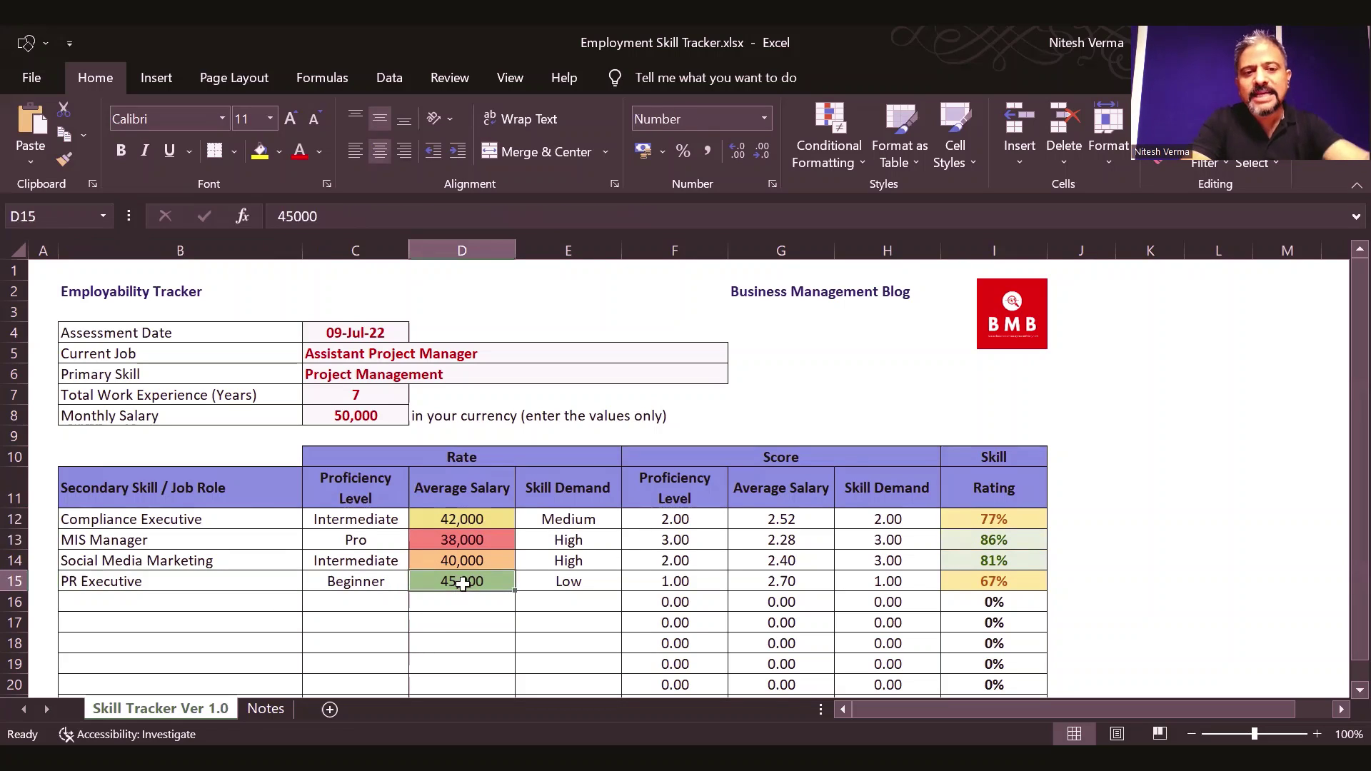
click(382, 586)
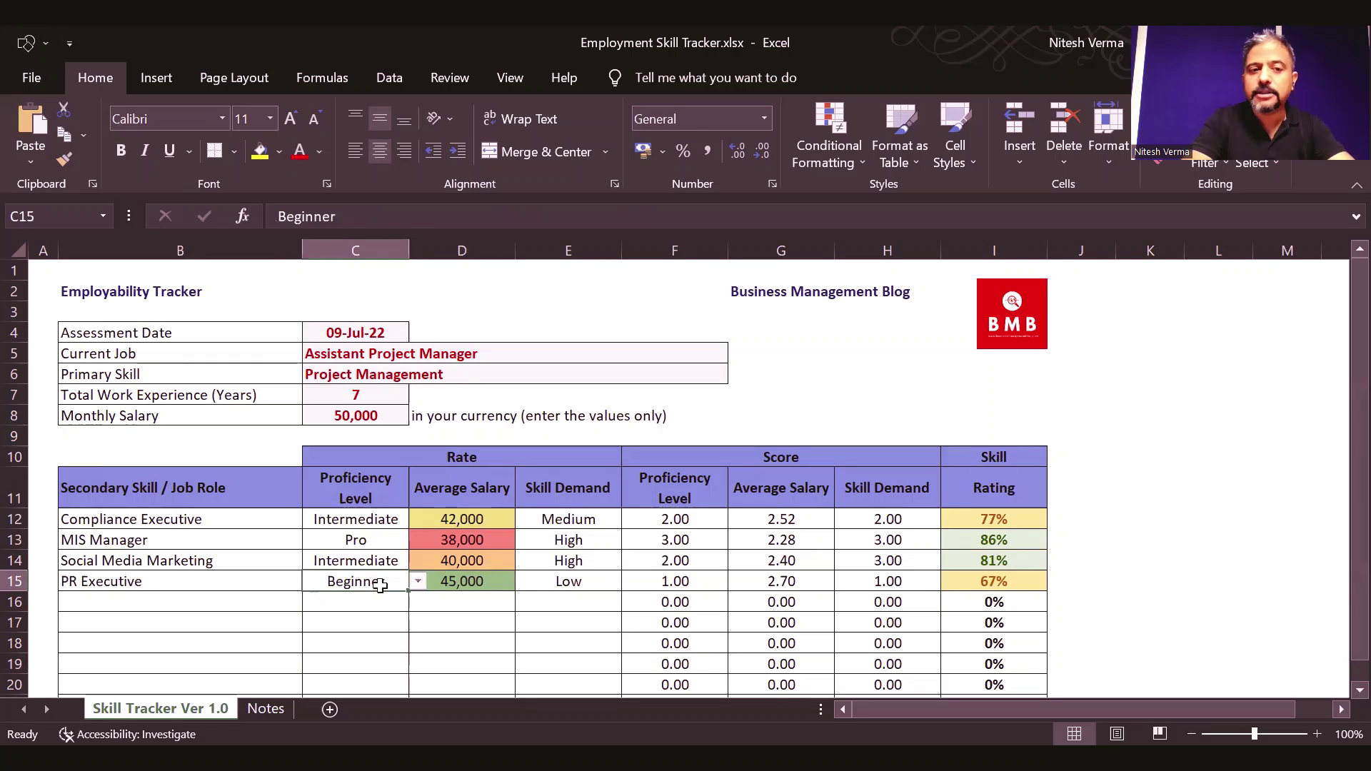
click(594, 587)
click(995, 582)
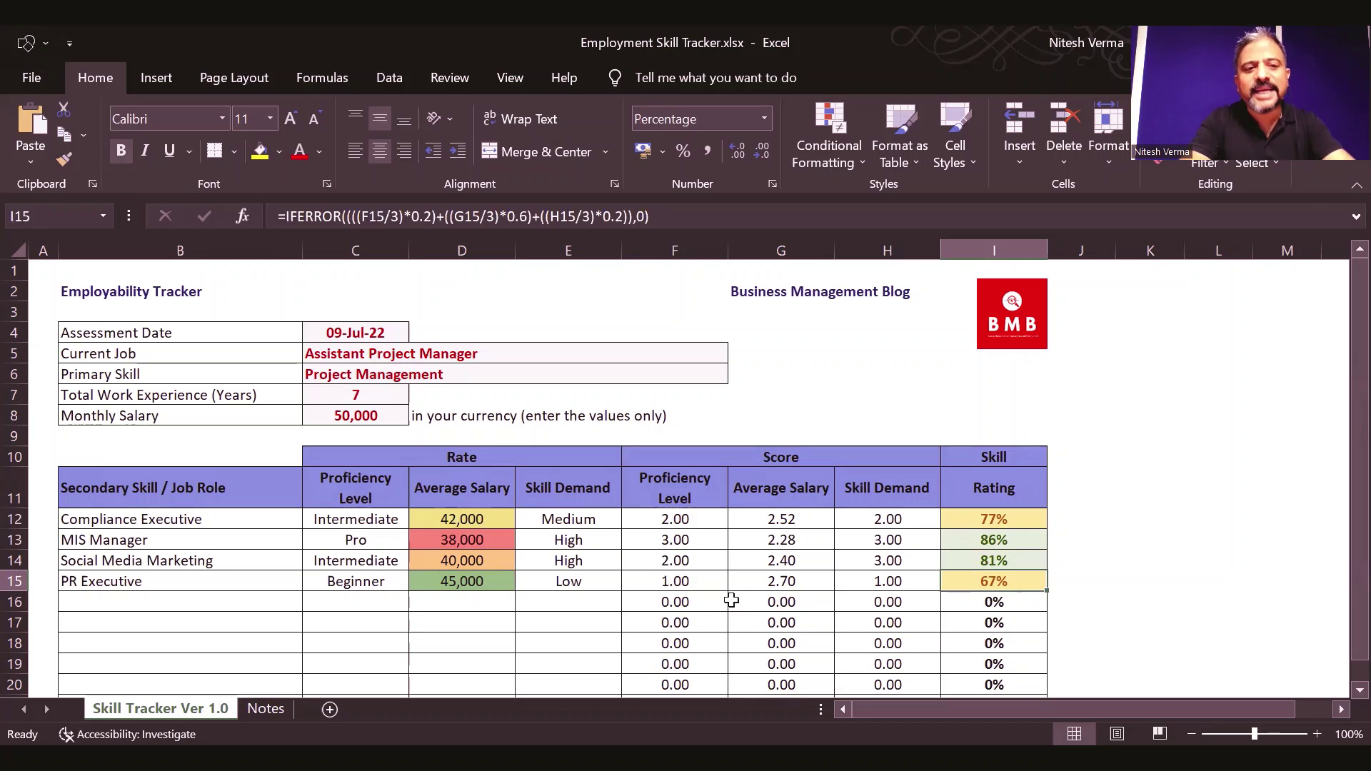
Step: Review the MIS Manager and Social Media Marketing ratings inputs, then the current job and the Compliance Executive role
click(226, 540)
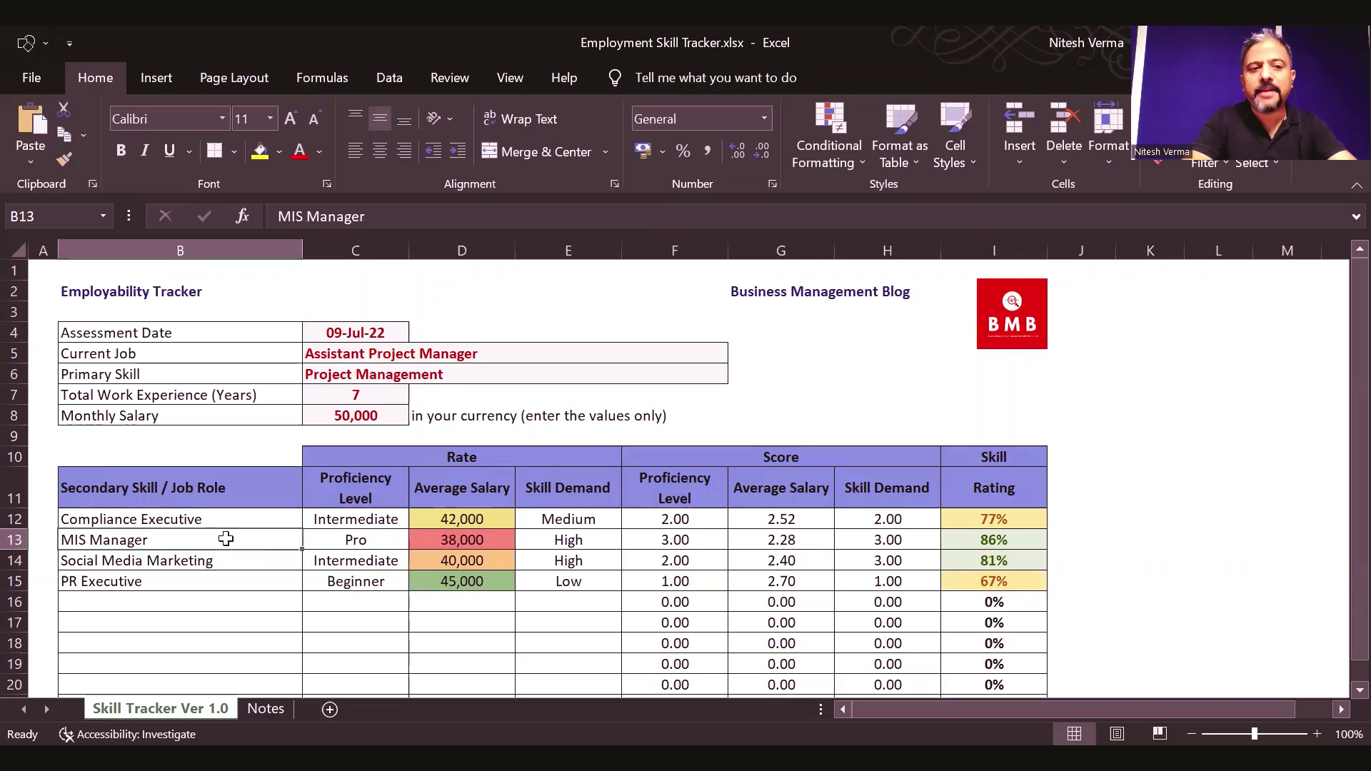
click(470, 540)
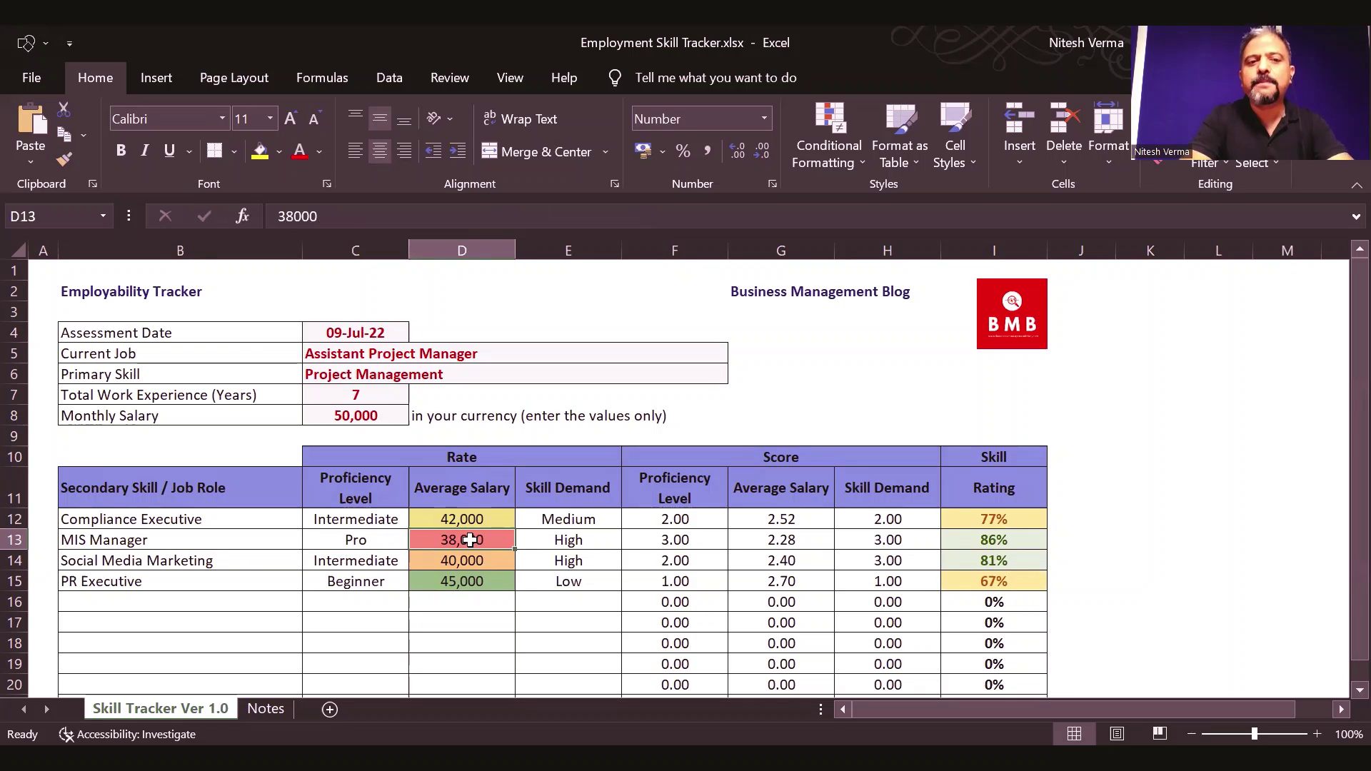
click(600, 547)
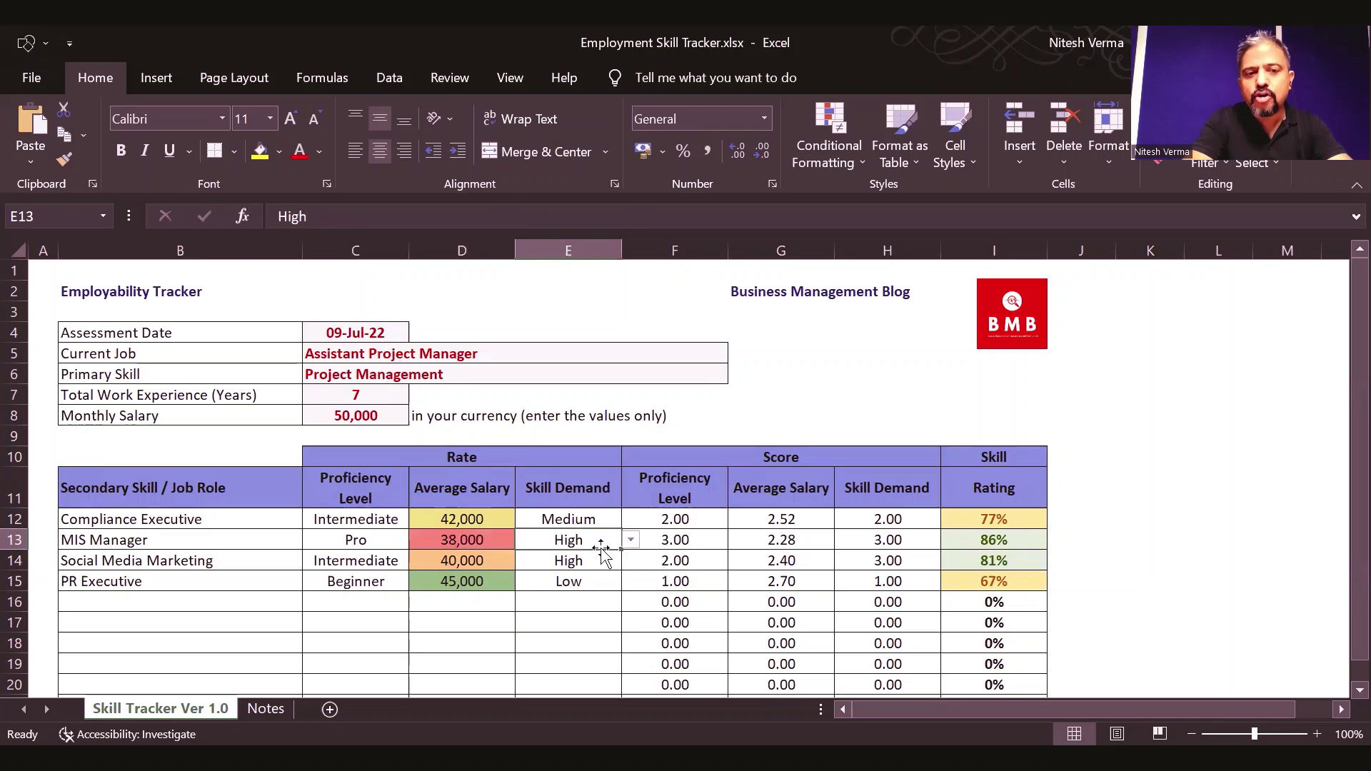
click(376, 545)
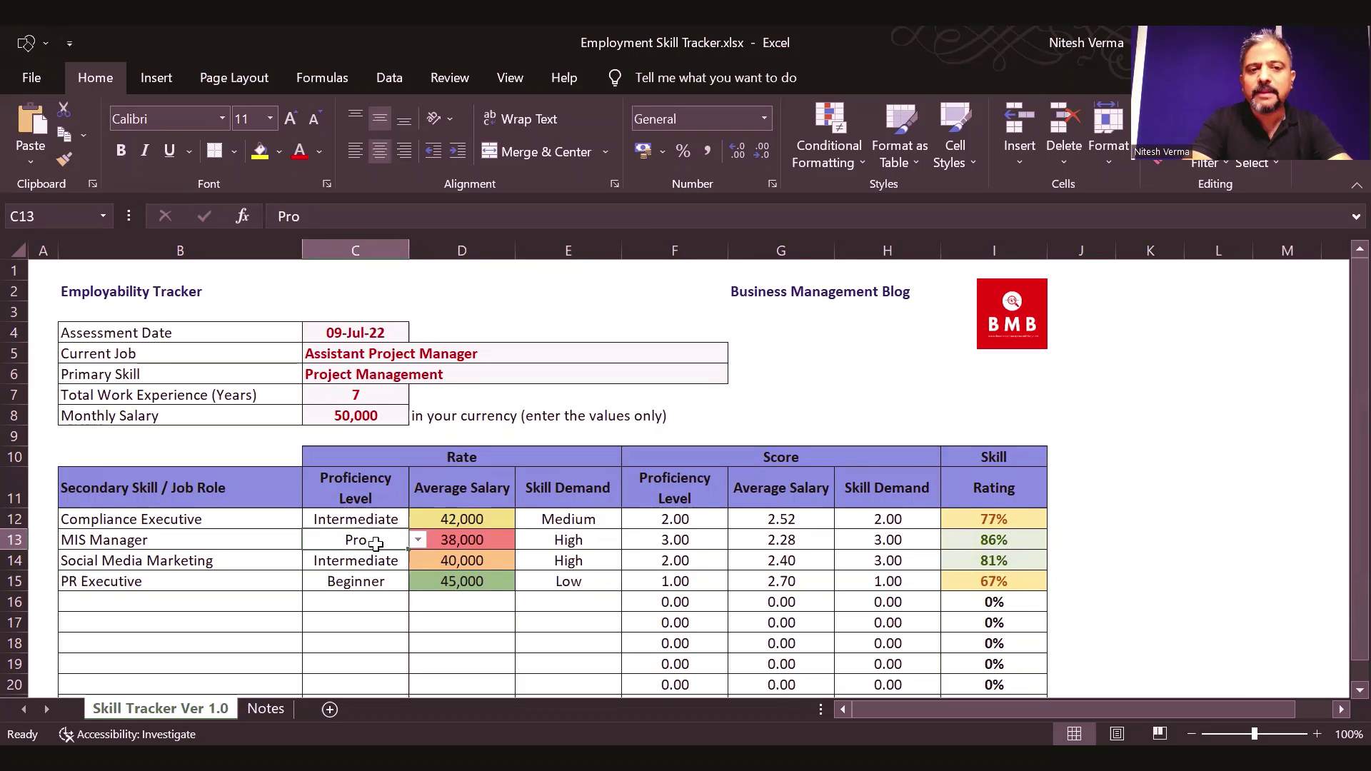
click(277, 564)
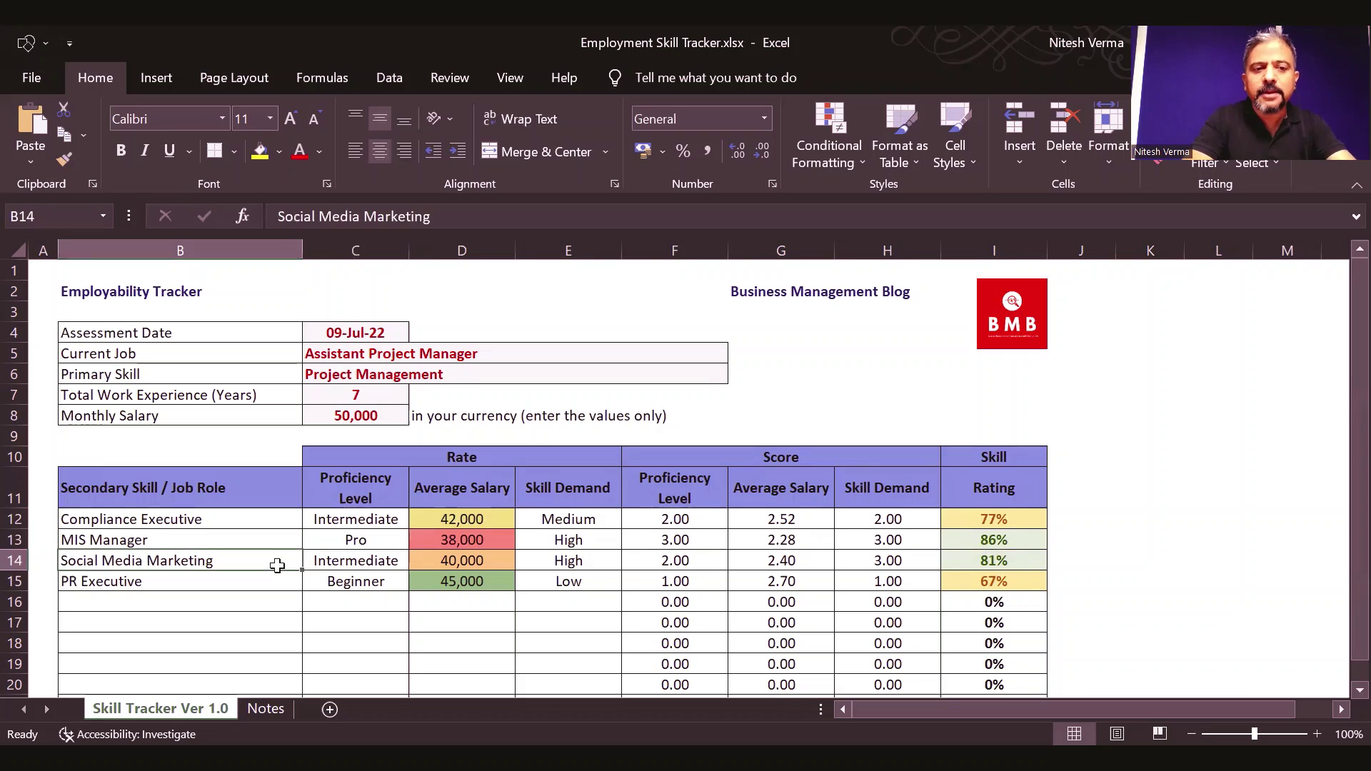
click(359, 566)
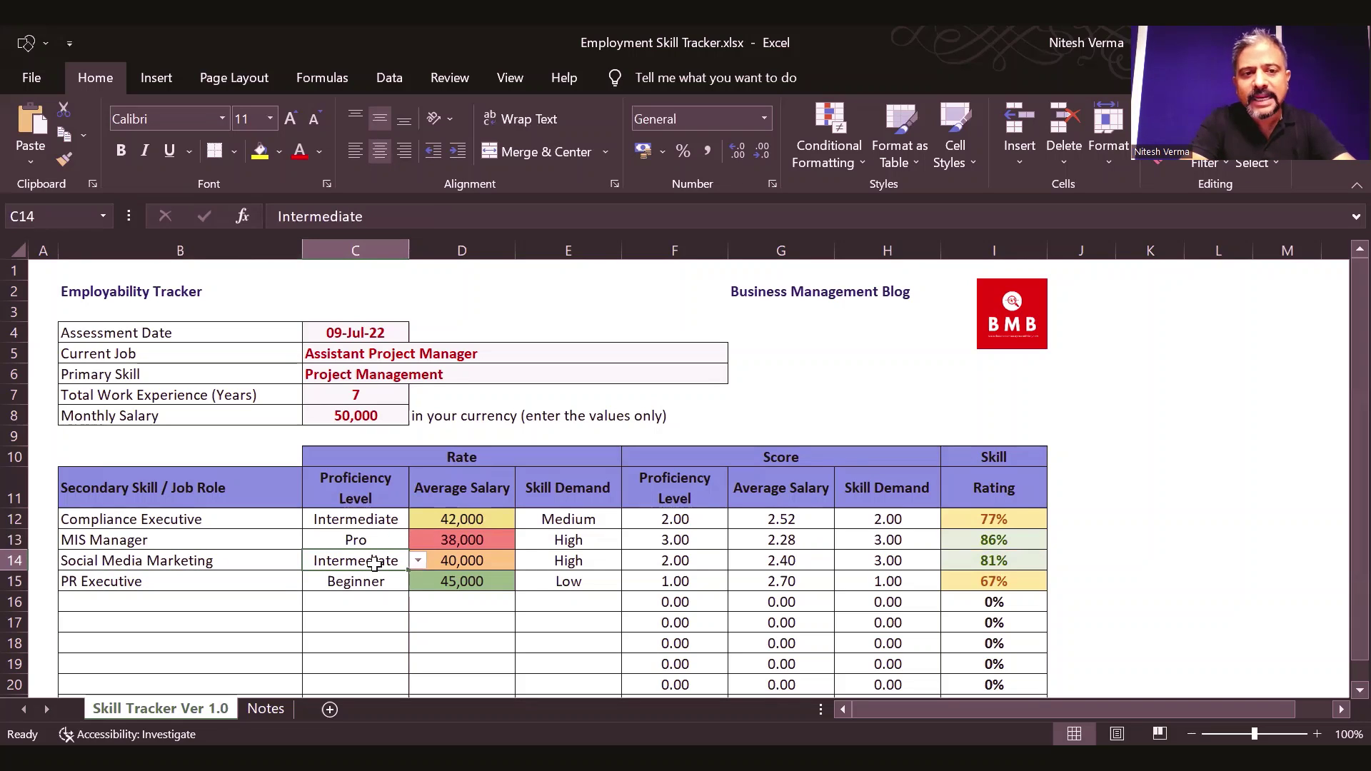
click(496, 563)
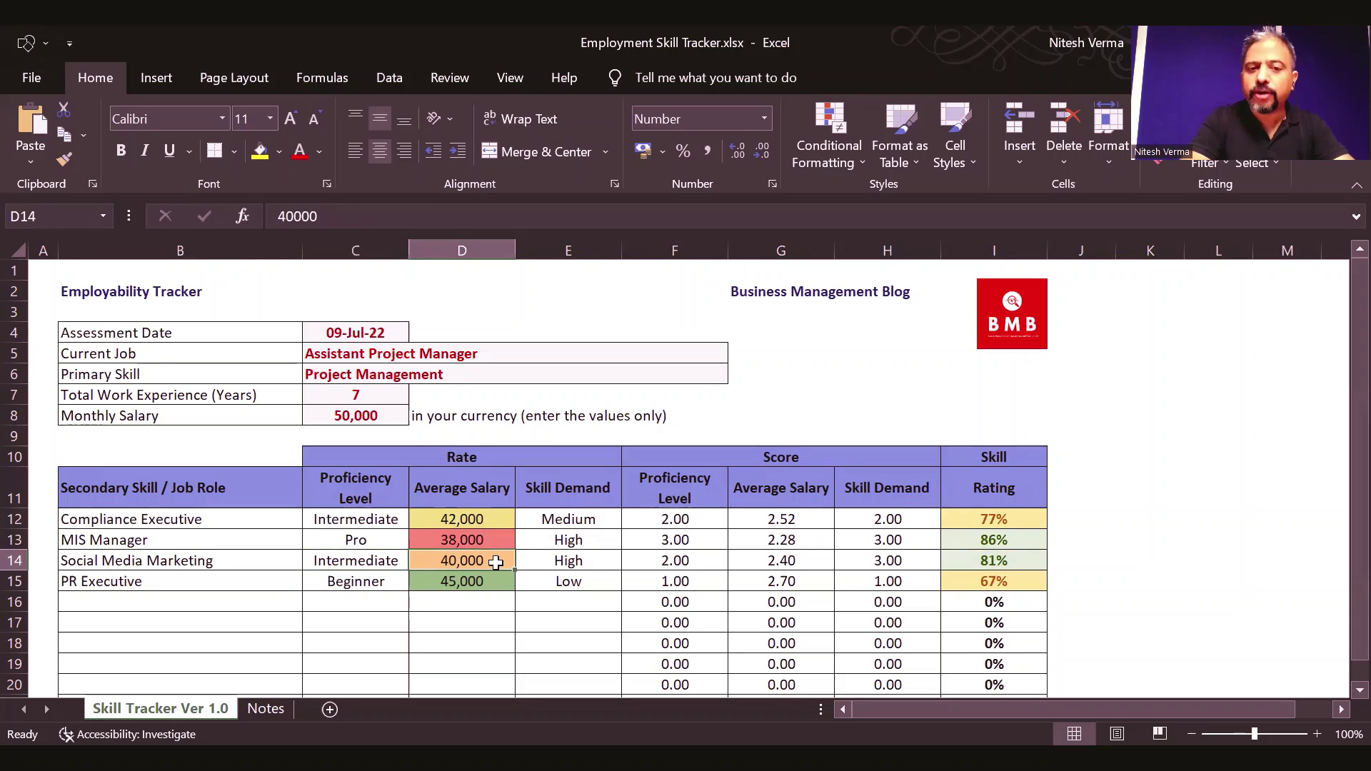
click(569, 562)
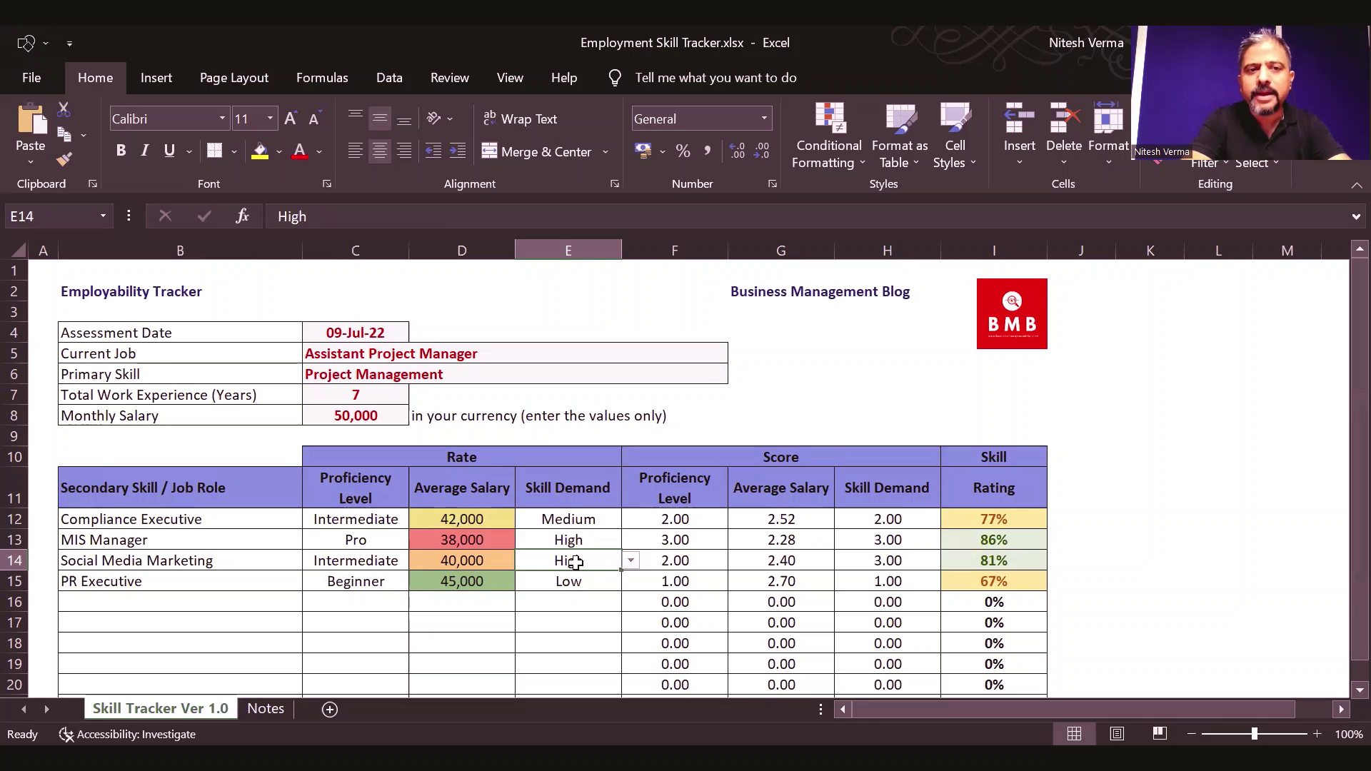
click(464, 355)
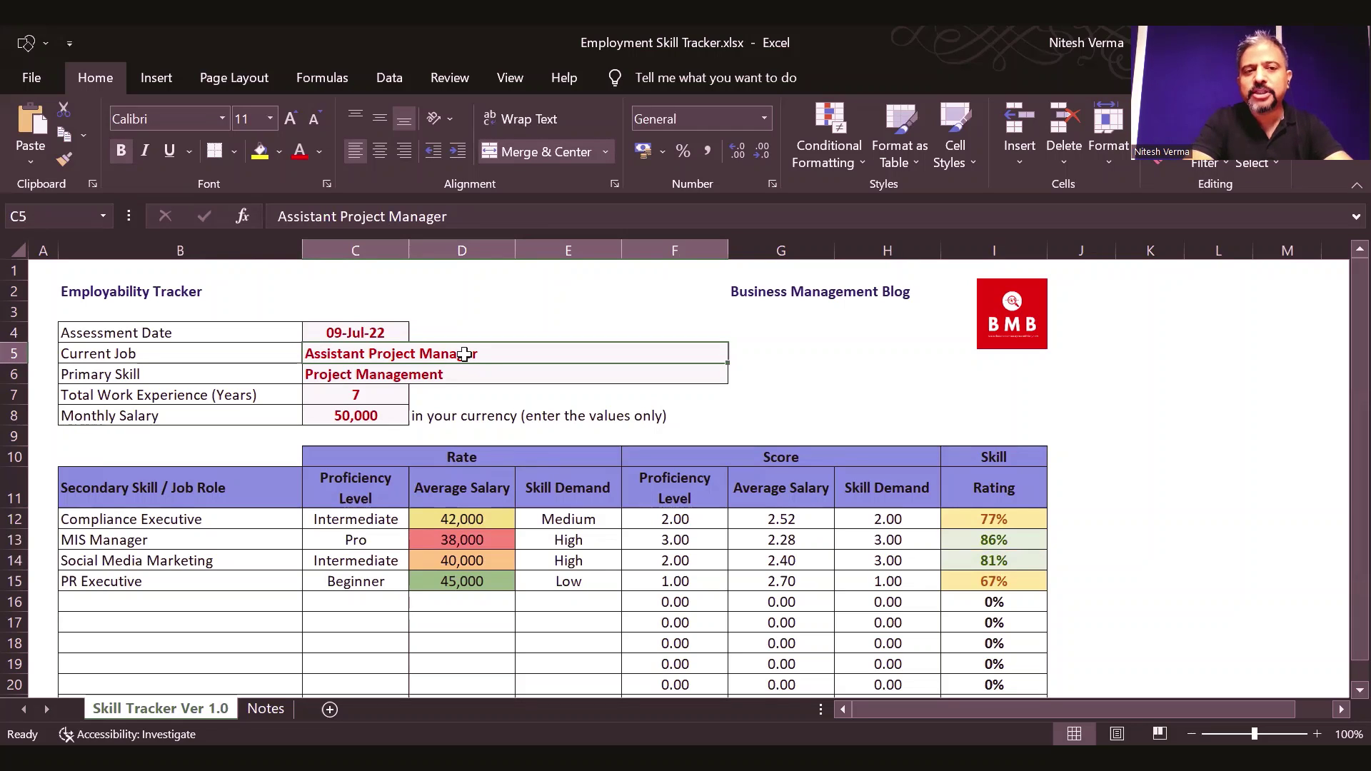
click(275, 520)
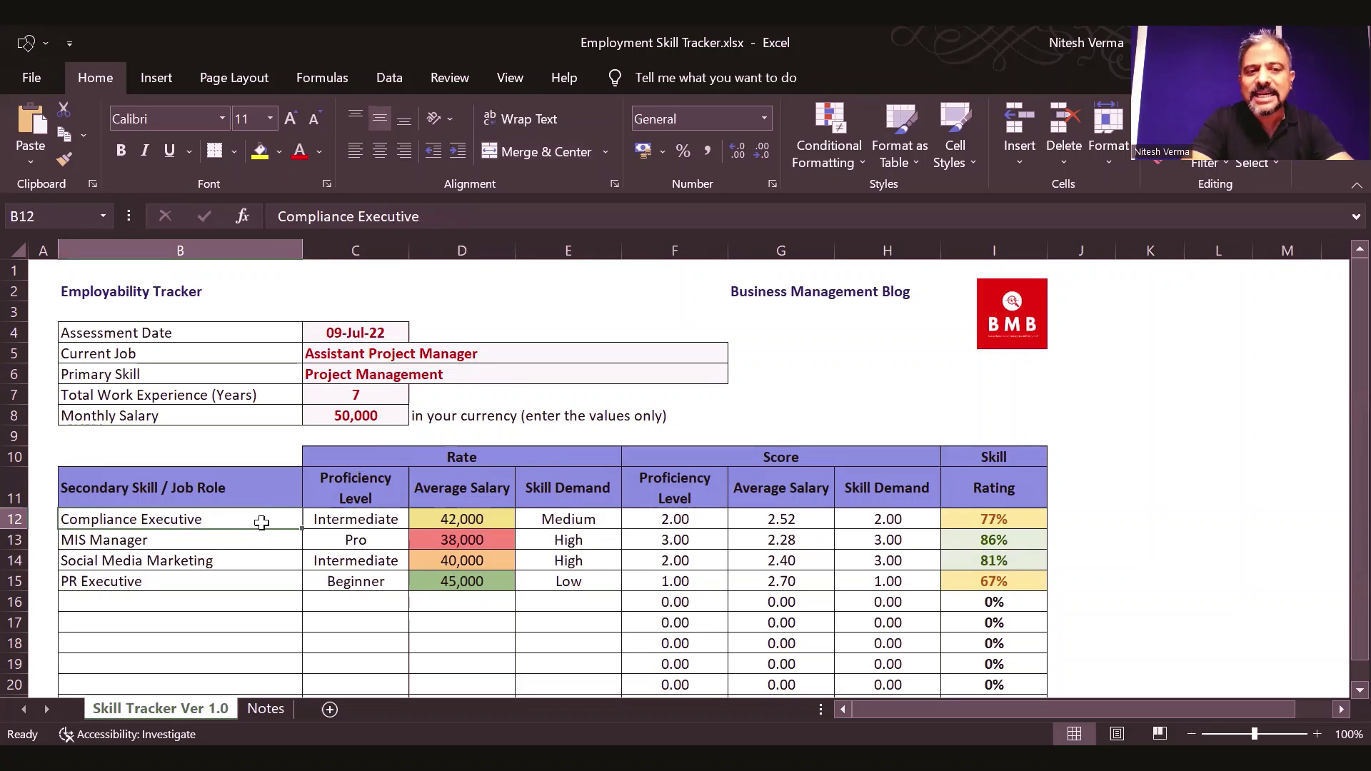